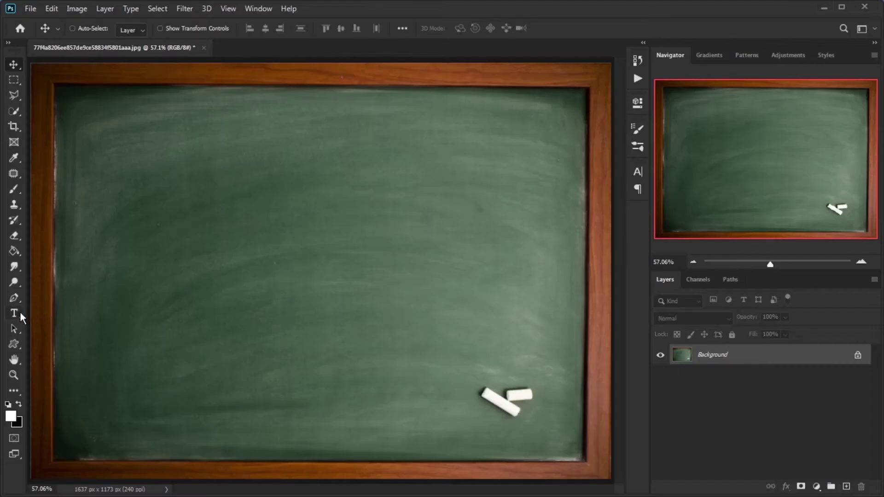
Step: Add the text "Pho Tuts" across the chalkboard in white Aligot de Mirabelle Regular at 526 px
left_click(20, 311)
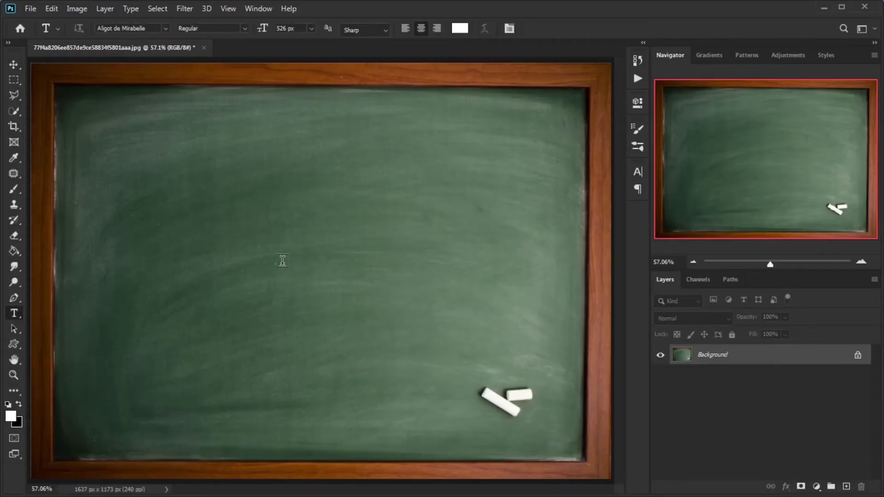
left_click(270, 248)
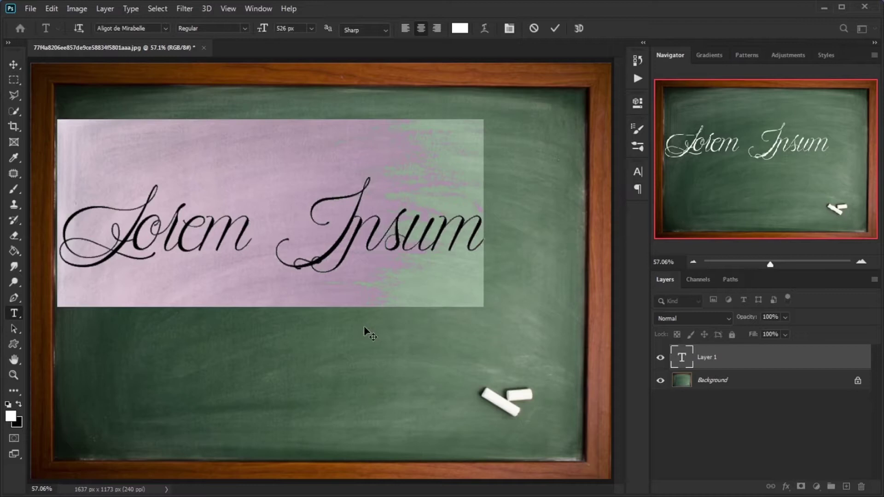
type("Pho Tuts")
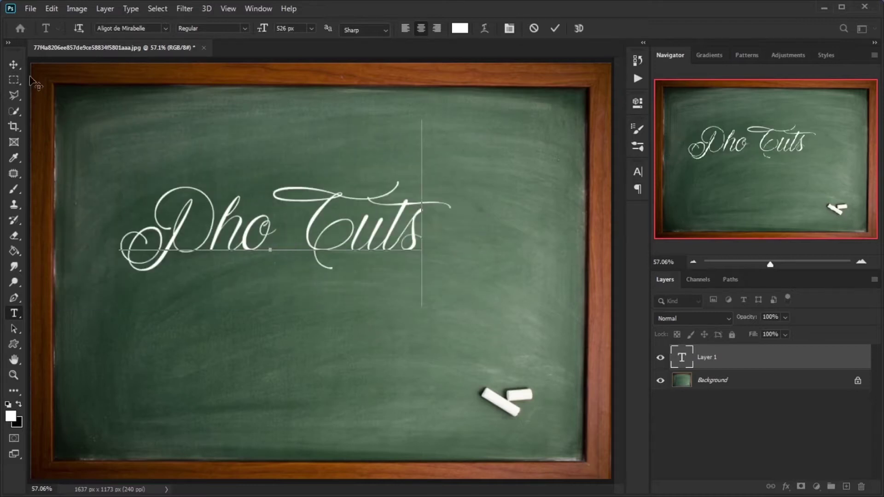
left_click(15, 69)
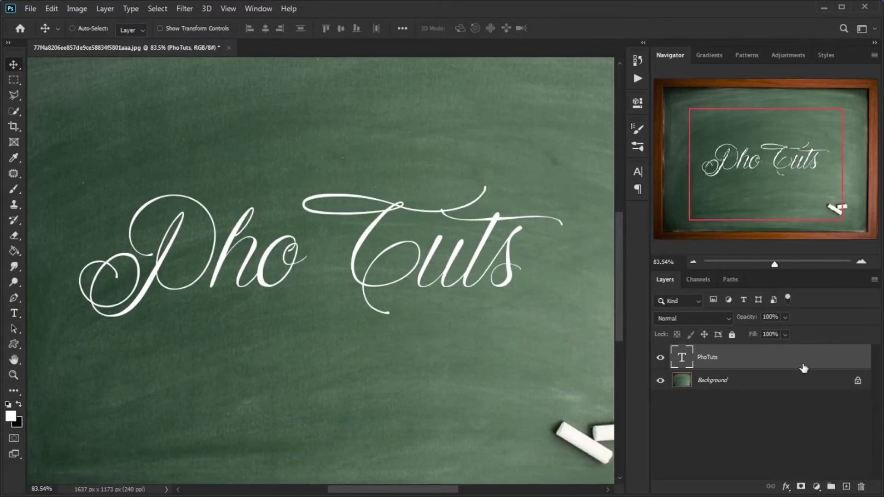
Step: Give the text layer a white drop shadow in Normal blend mode at 100% opacity with 0 px distance
double_click(803, 365)
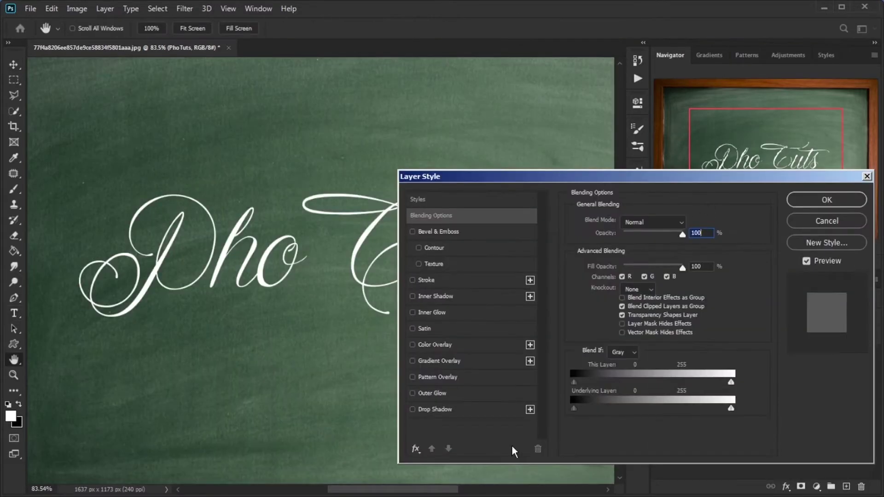
left_click(433, 410)
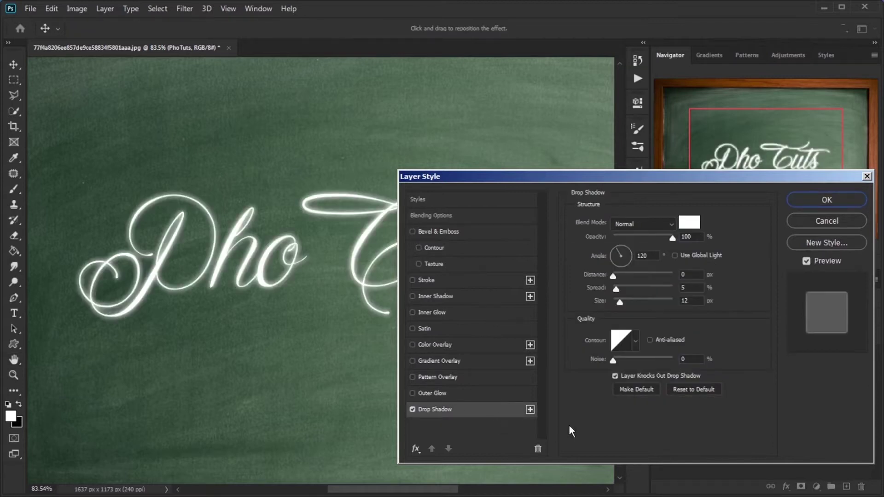
left_click(651, 222)
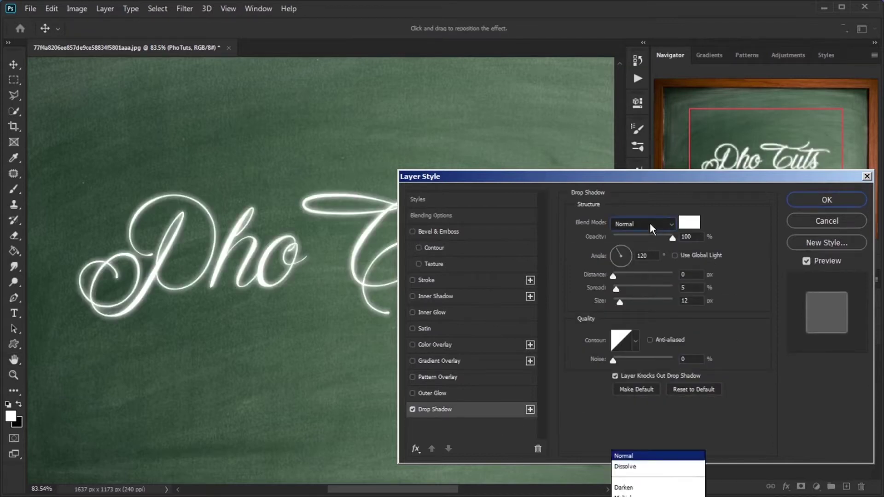
left_click(650, 172)
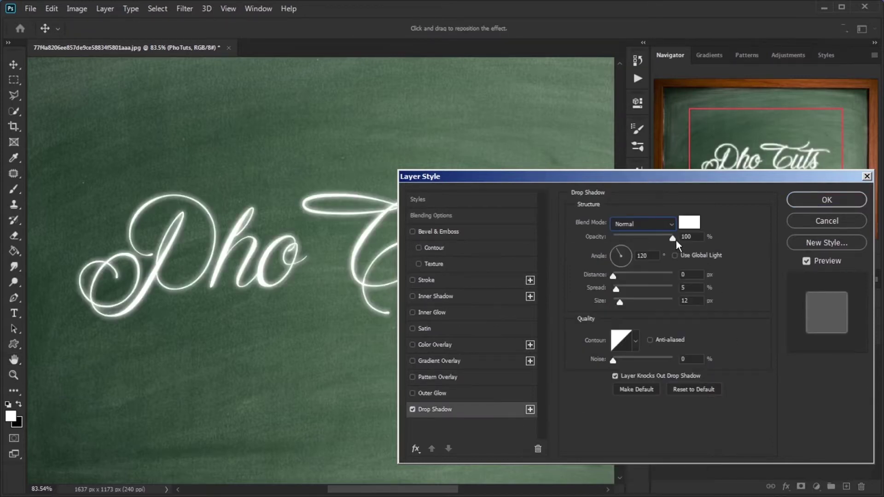
left_click_drag(620, 302, 620, 305)
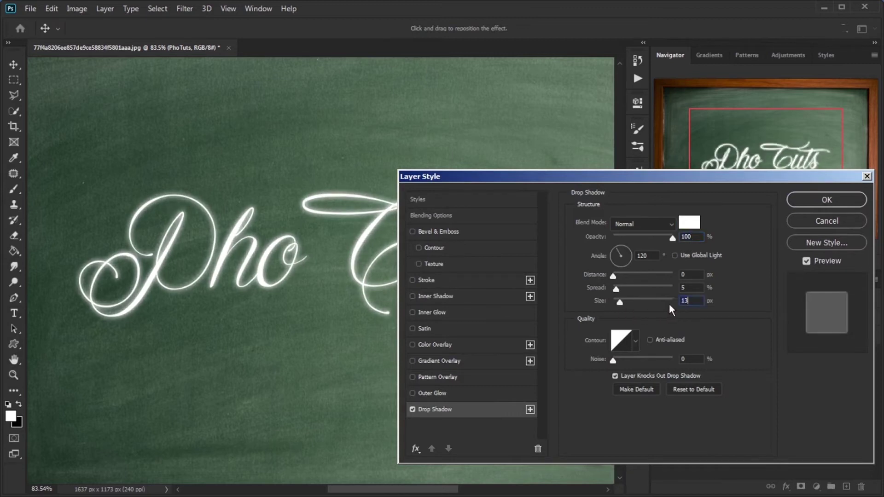
type("10")
left_click(697, 288)
left_click(826, 200)
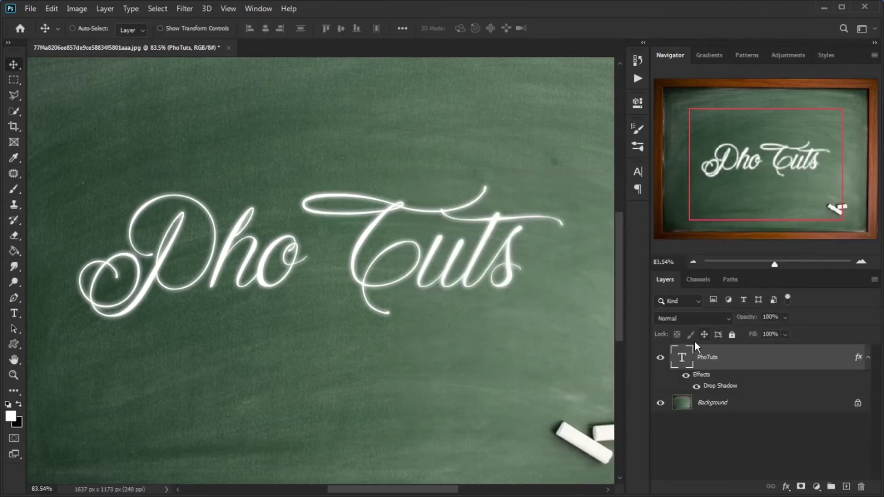
Step: Convert the text layer to a smart object and apply Add Noise at 55%, Gaussian and Monochromatic
right_click(792, 355)
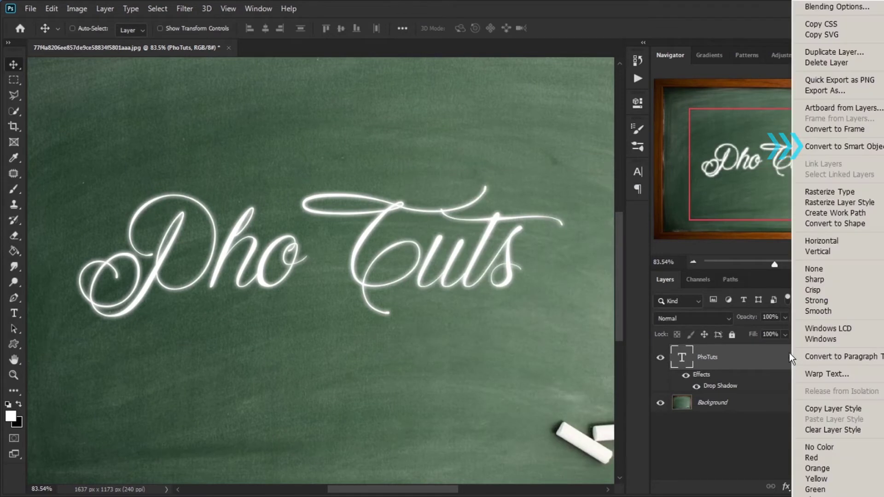
left_click(826, 147)
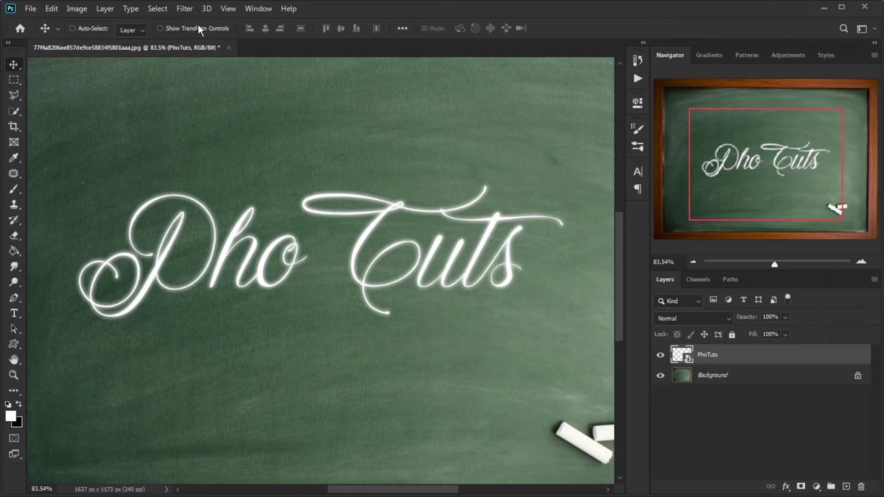
left_click(184, 9)
mouse_move(270, 169)
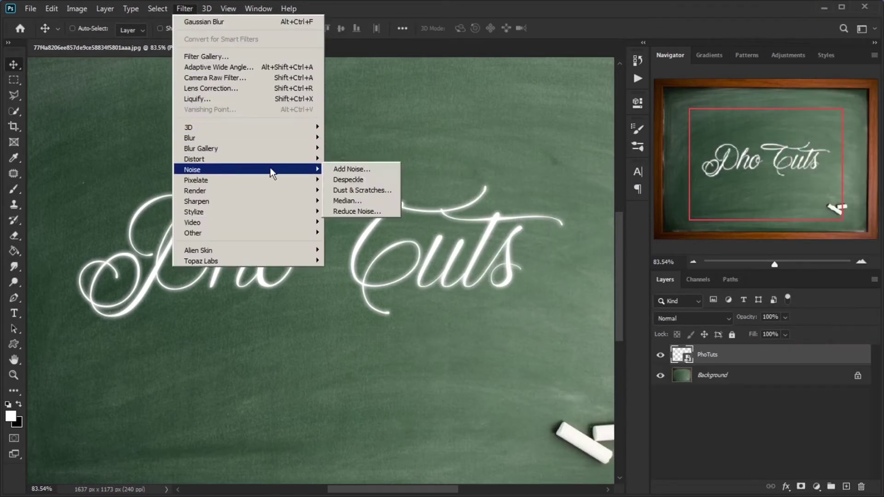
left_click(366, 169)
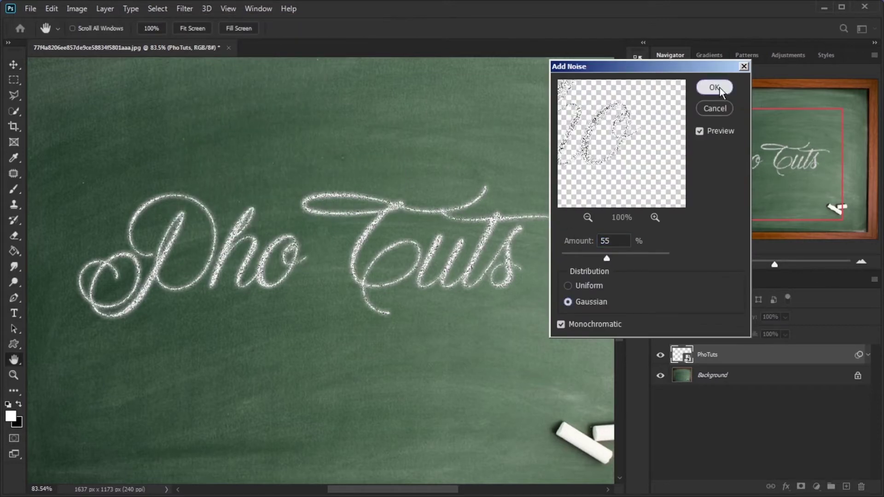
left_click(714, 87)
Step: Apply the Find Edges filter to the text smart object and set its layer blend mode to Screen
left_click(184, 9)
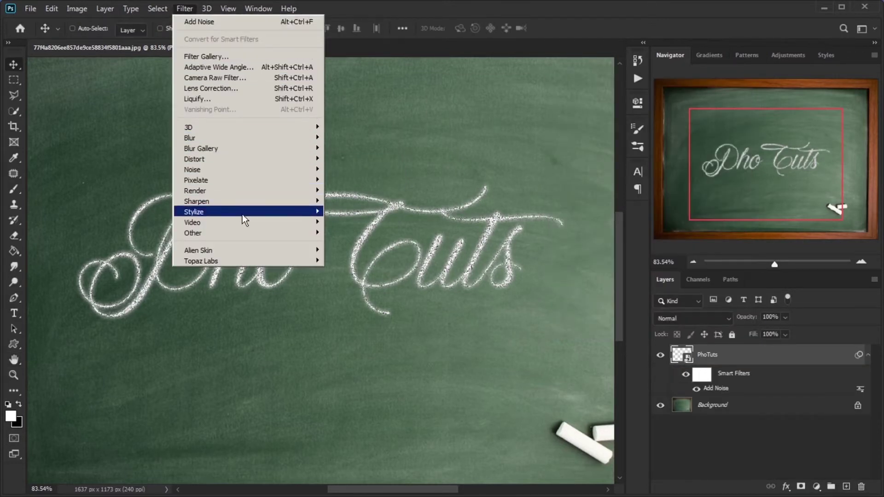
mouse_move(243, 213)
left_click(350, 244)
left_click(675, 313)
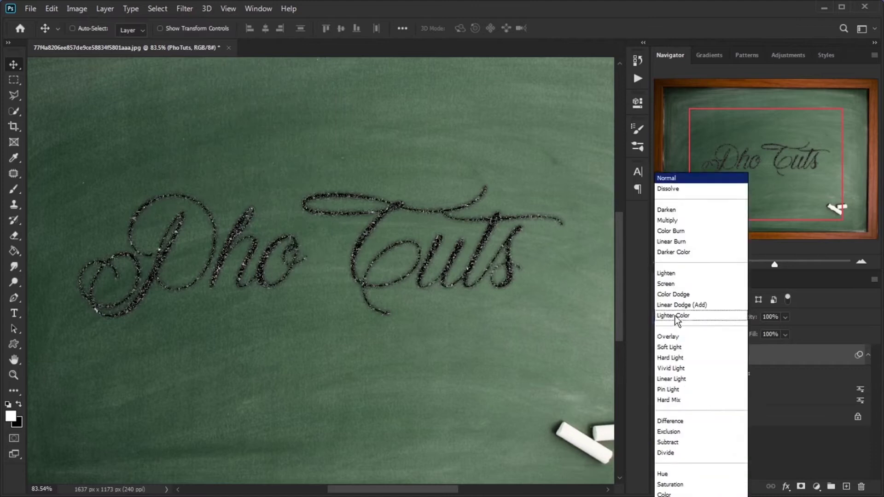
left_click(676, 285)
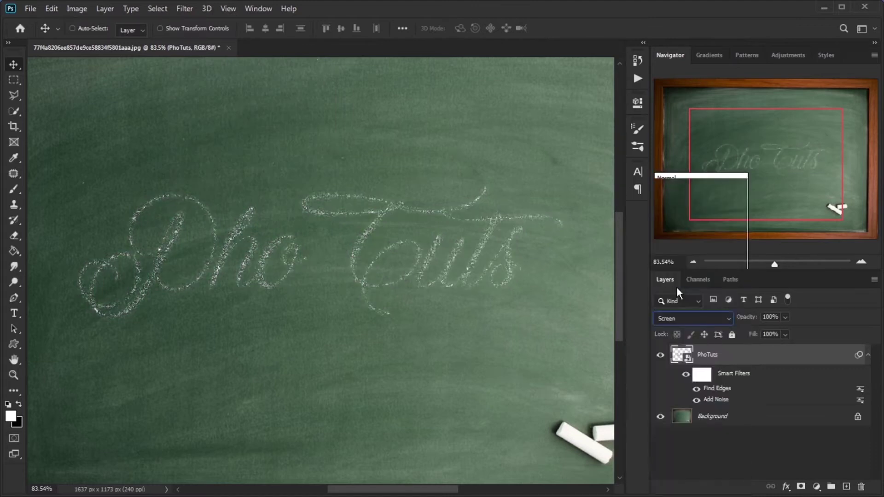
Step: Add a Curves adjustment clipped to the text layer, moving the white point to about one third of the input range
left_click(817, 486)
left_click(829, 328)
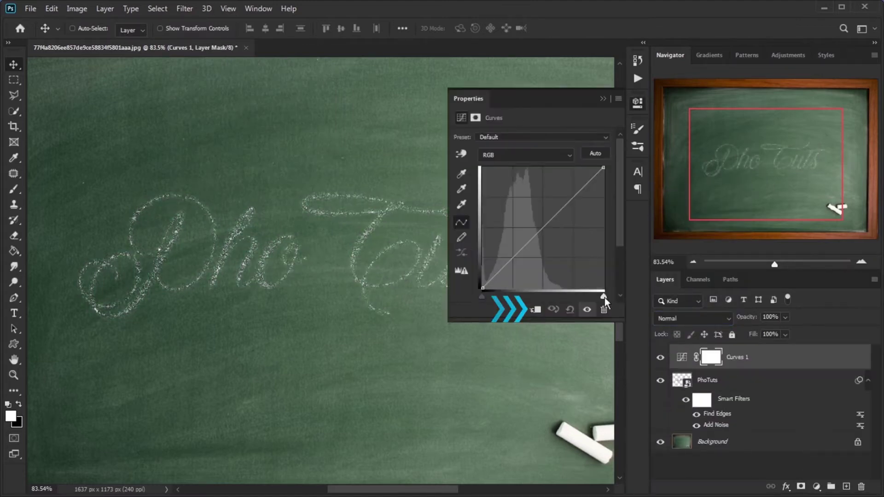
left_click(535, 309)
left_click_drag(603, 167, 523, 168)
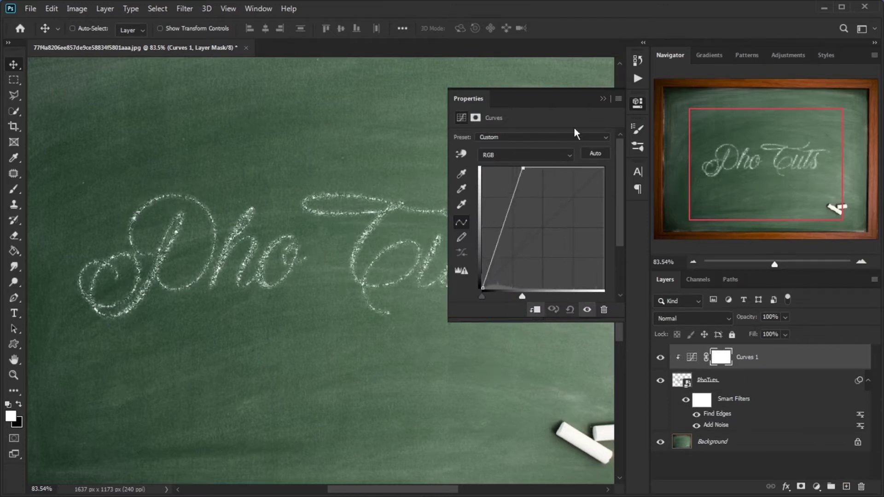
left_click(602, 99)
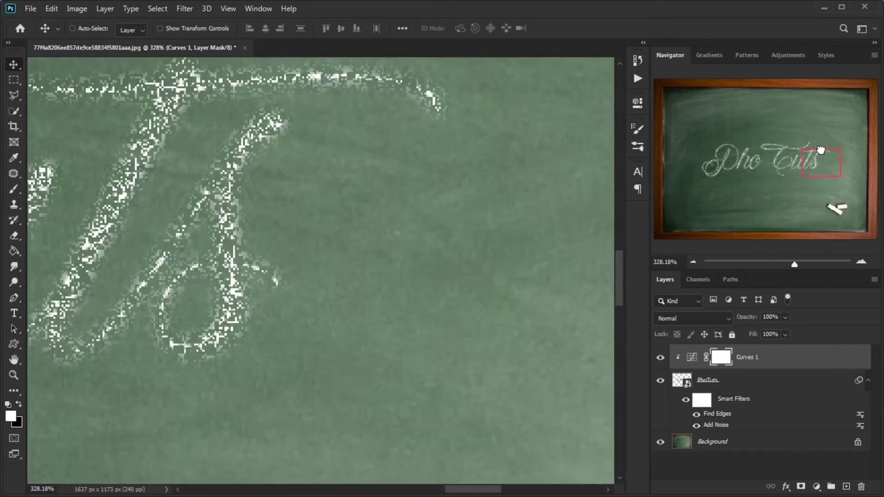
Step: Apply a Gaussian Blur with a 0.3-pixel radius to the text smart object
left_click(774, 386)
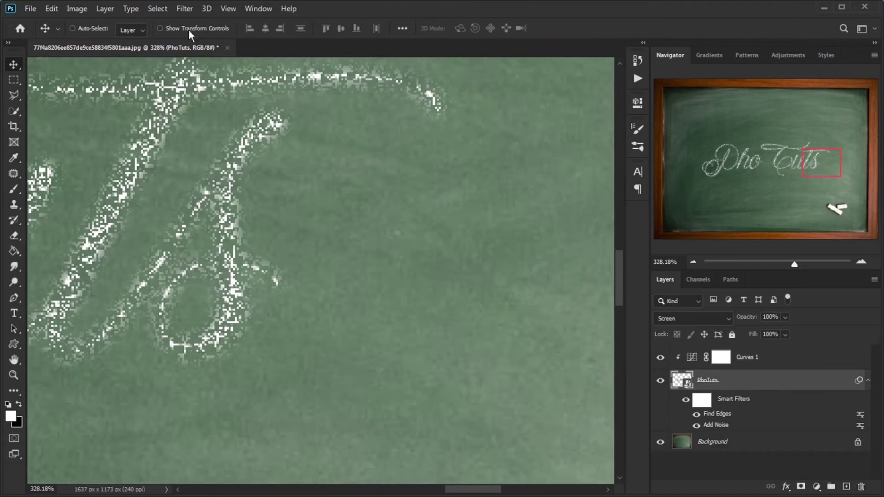
left_click(185, 9)
mouse_move(208, 138)
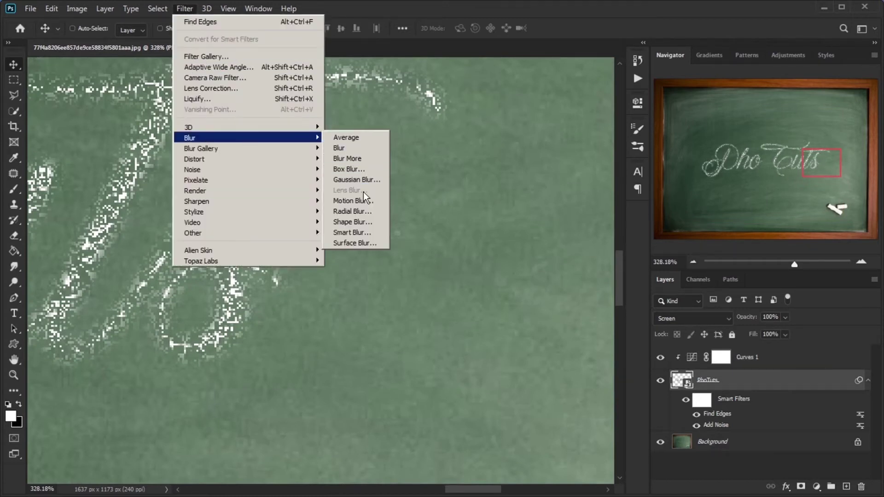
left_click(364, 183)
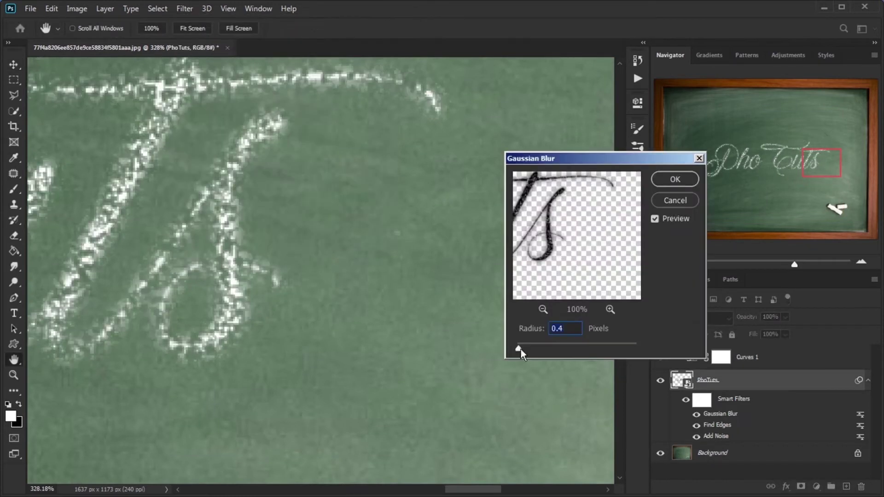
key("Down")
key("Down")
key("Up")
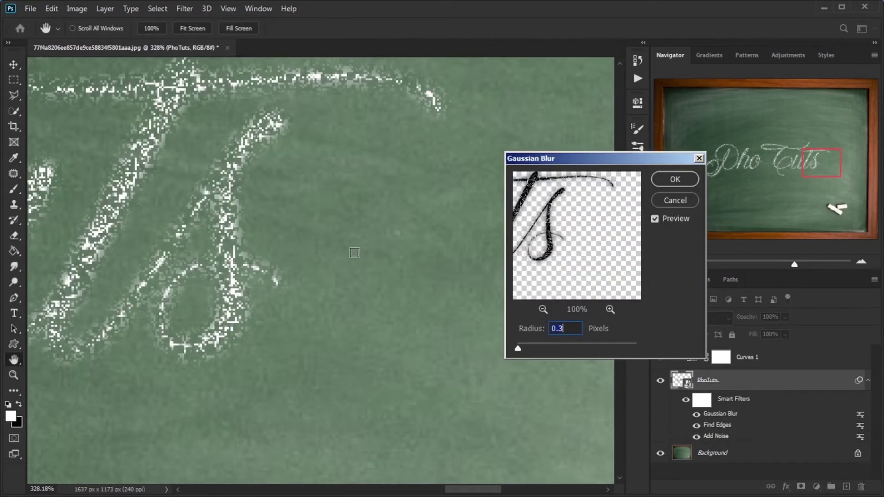
left_click(675, 185)
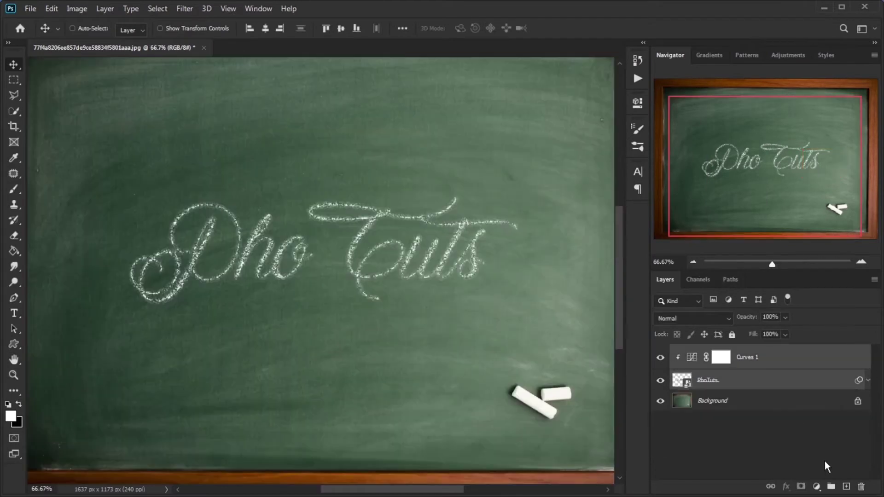
Step: Group the chalk text layer with its Curves adjustment, name the group "Text1" and hide it
left_click(831, 486)
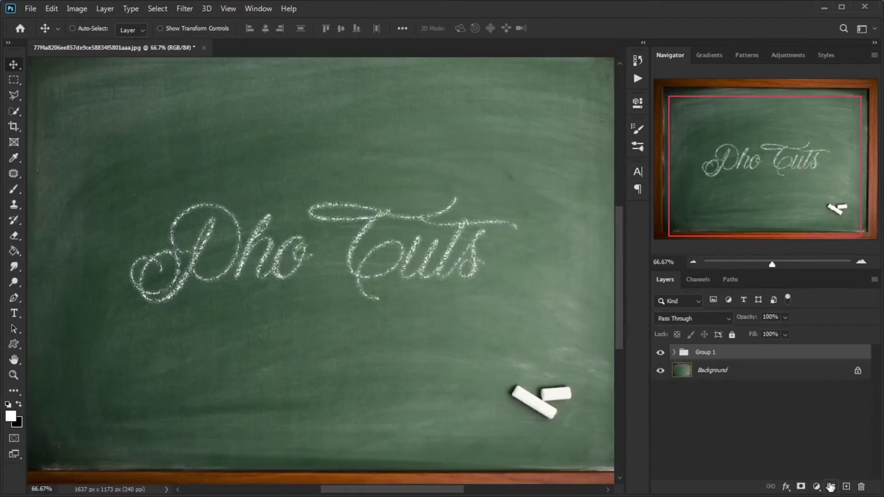
double_click(705, 352)
type("Text1")
key("Return")
left_click(661, 353)
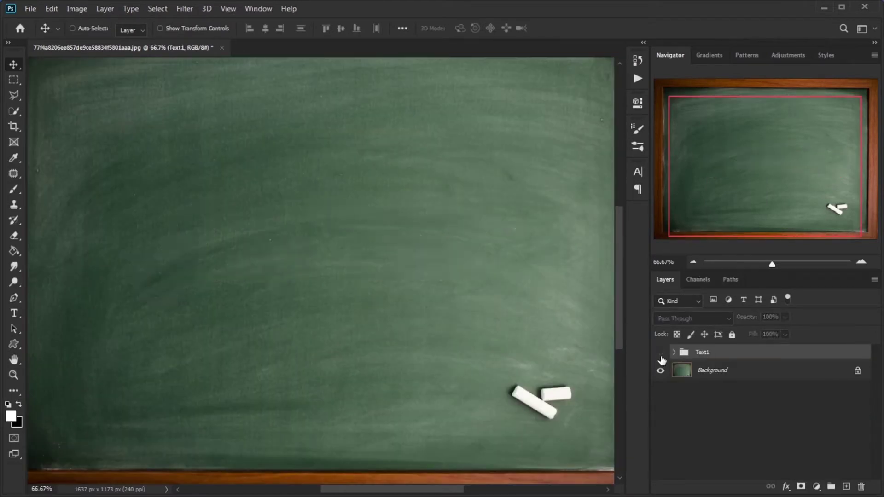
Step: Add a new "Pho Tuts" text on the chalkboard and load its outline as a selection
left_click(20, 313)
left_click(270, 237)
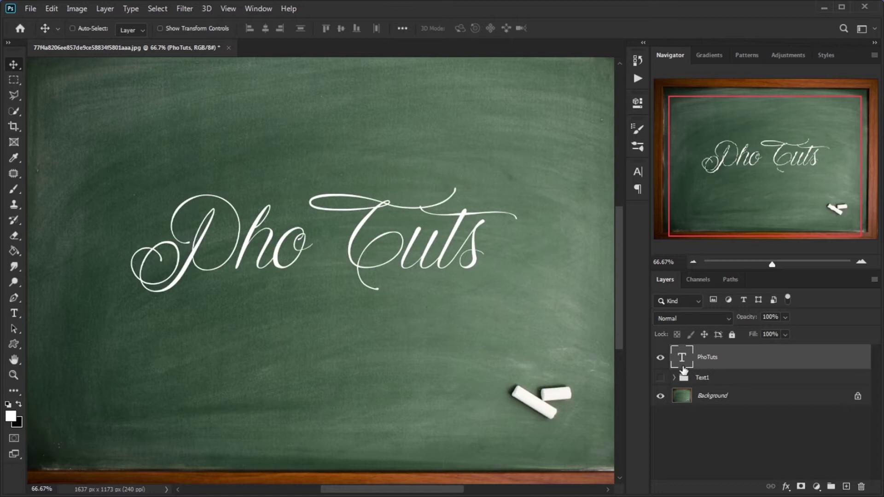
key("ctrl")
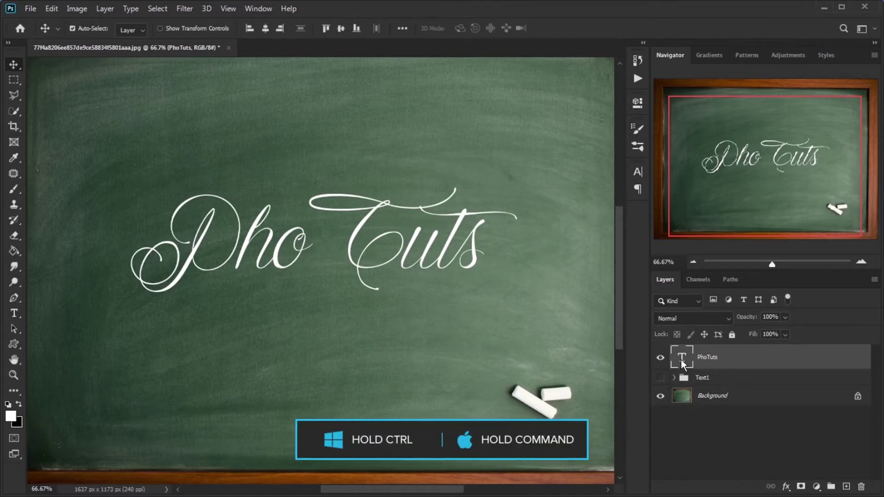
left_click(681, 360, "ctrl")
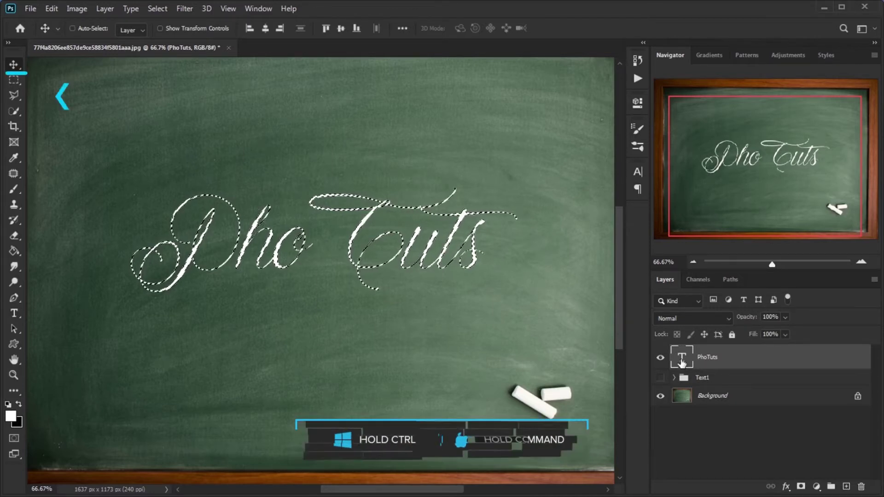
Step: Convert the text selection into a work path with a tolerance of 0.5 pixels
left_click(14, 81)
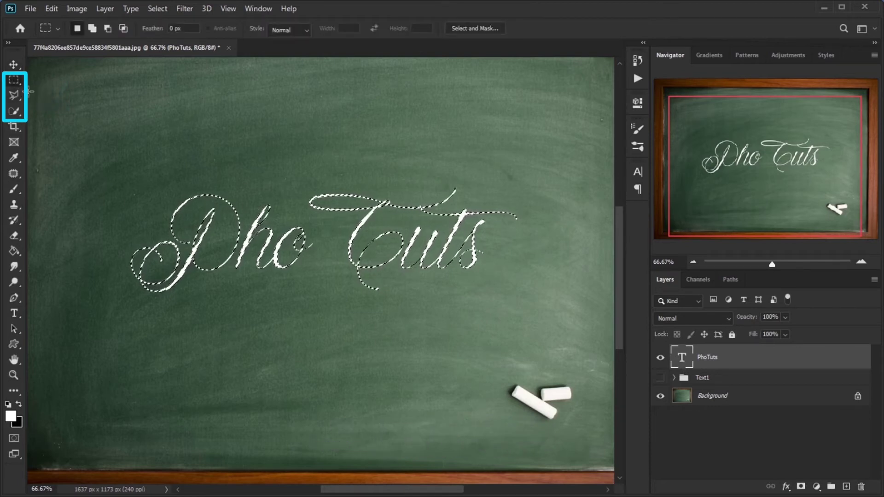
right_click(251, 232)
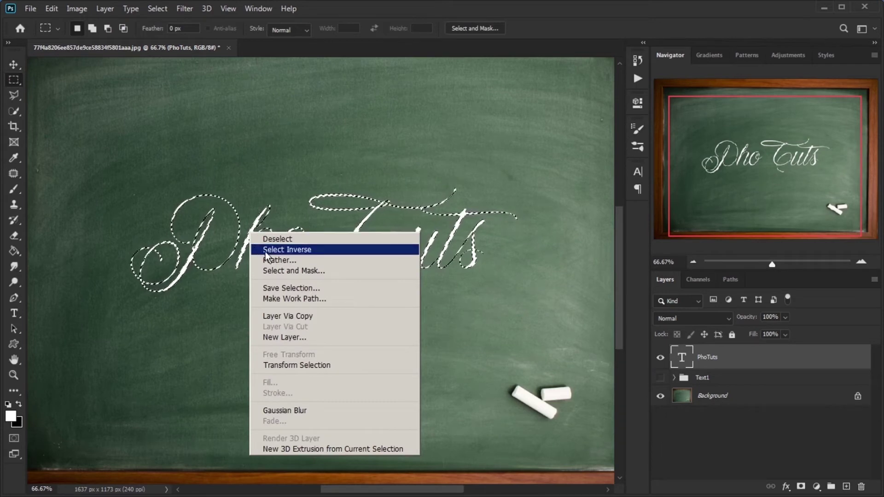
left_click(304, 299)
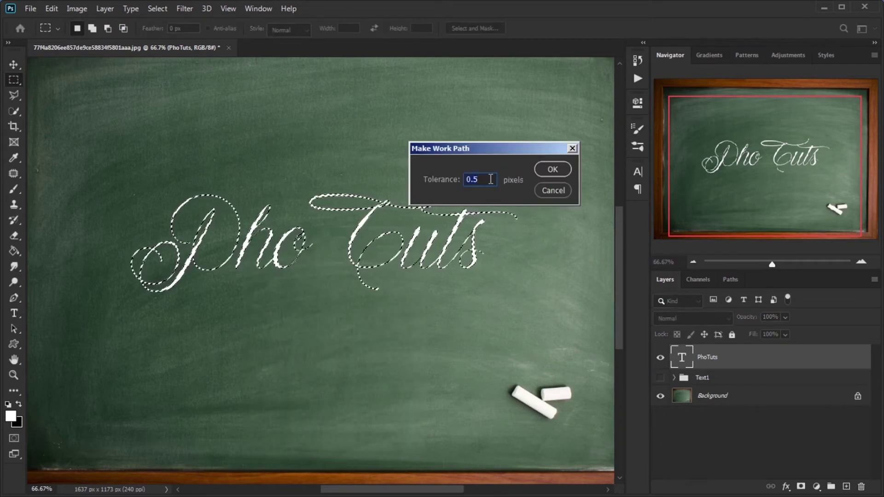
left_click(553, 170)
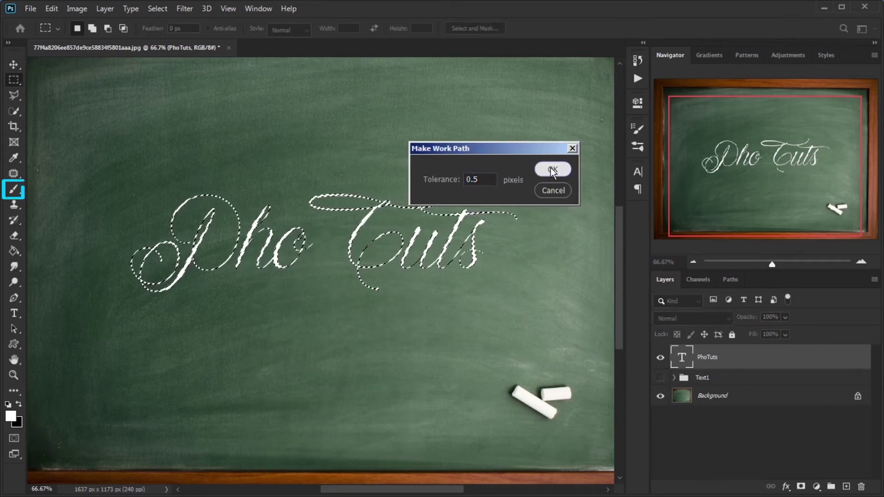
Step: Choose the Brush tool with the 36 px Chalk preset from the Default Brushes in Legacy Brushes
key("b")
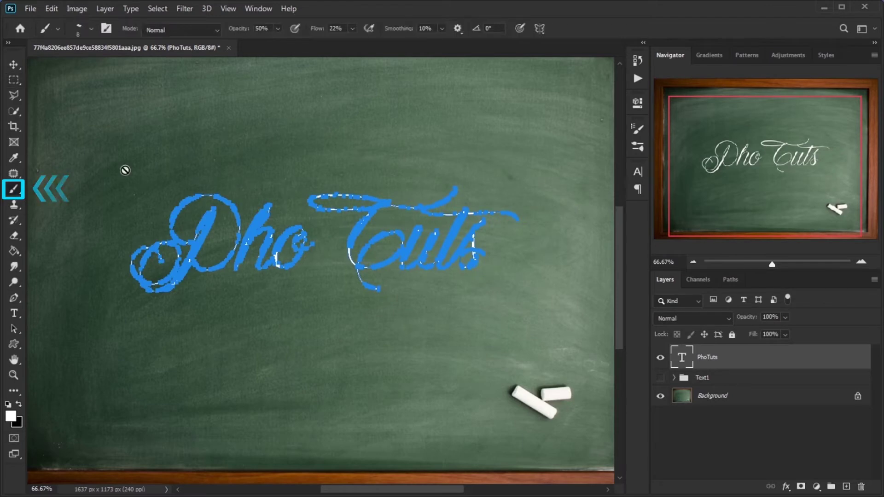
left_click(79, 28)
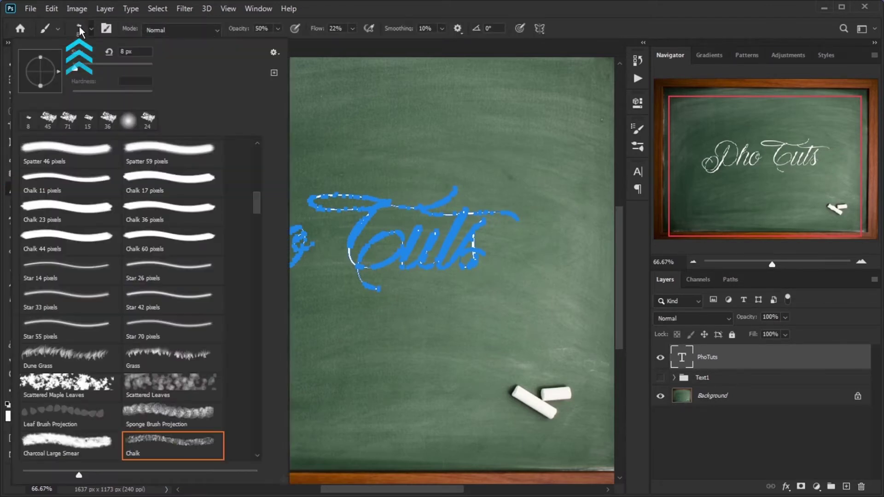
scroll(264, 235, "down", 10)
mouse_move(258, 247)
left_mouse_down()
mouse_move(266, 318)
mouse_move(259, 353)
left_mouse_up()
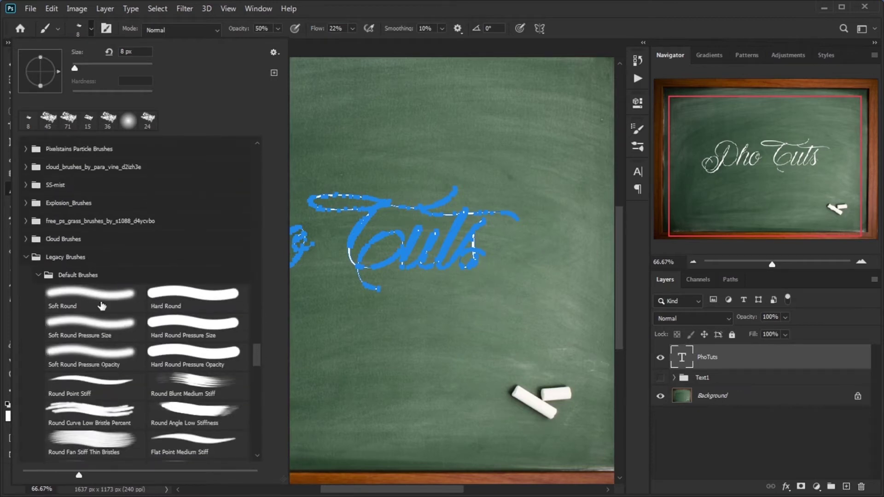
left_click(73, 256)
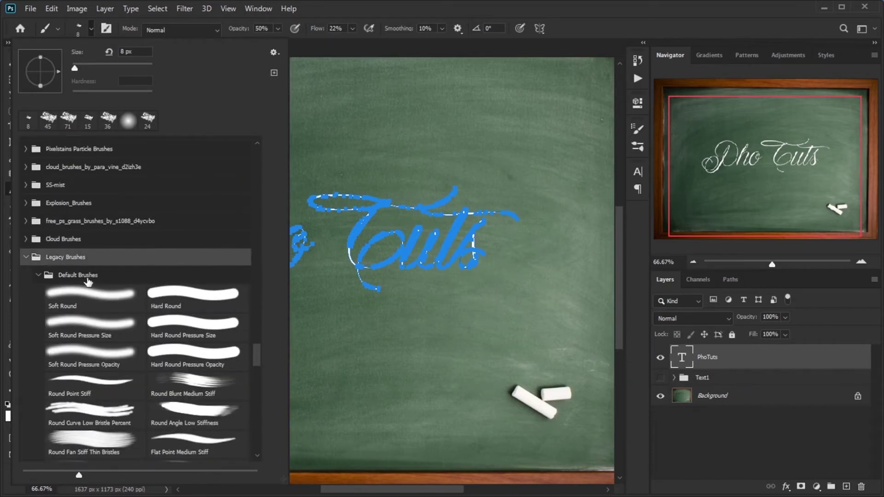
left_click(80, 275)
scroll(195, 359, "down", 15)
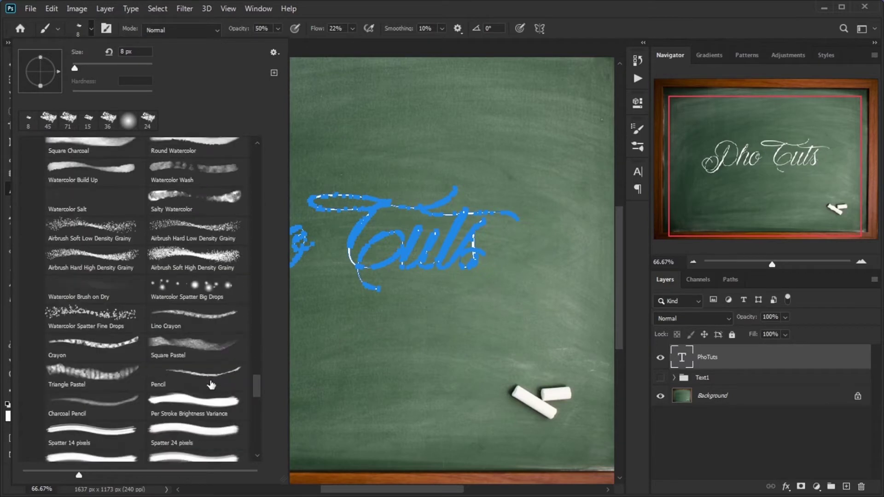
scroll(211, 385, "down", 1)
left_click(198, 294)
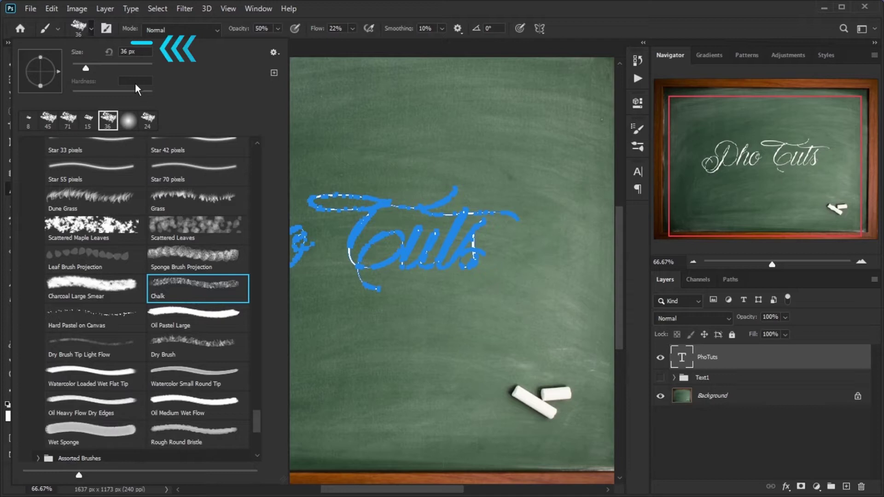
Step: Set the Chalk brush size to 15 px
left_click(147, 52)
type("15")
key("Return")
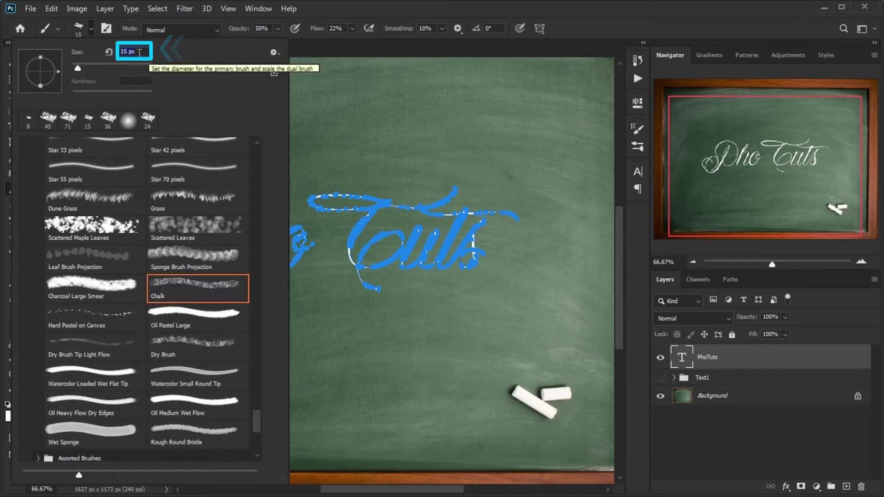
key("Return")
Step: Add a new layer and stroke the text's work path on it with the Brush, using Simulate Pressure
left_click(15, 299)
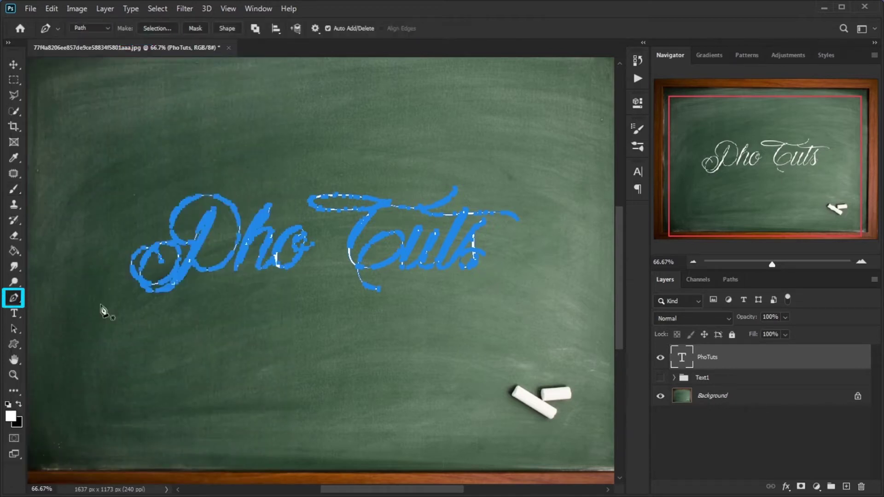
left_click(846, 486)
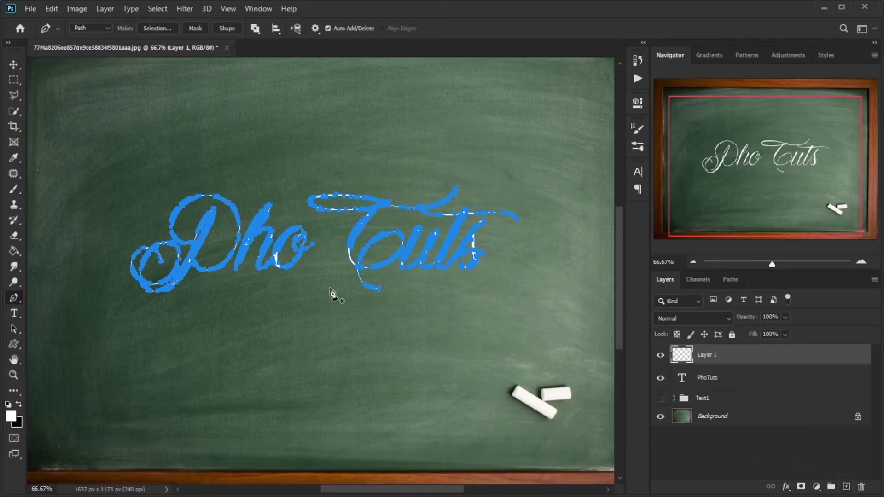
right_click(252, 249)
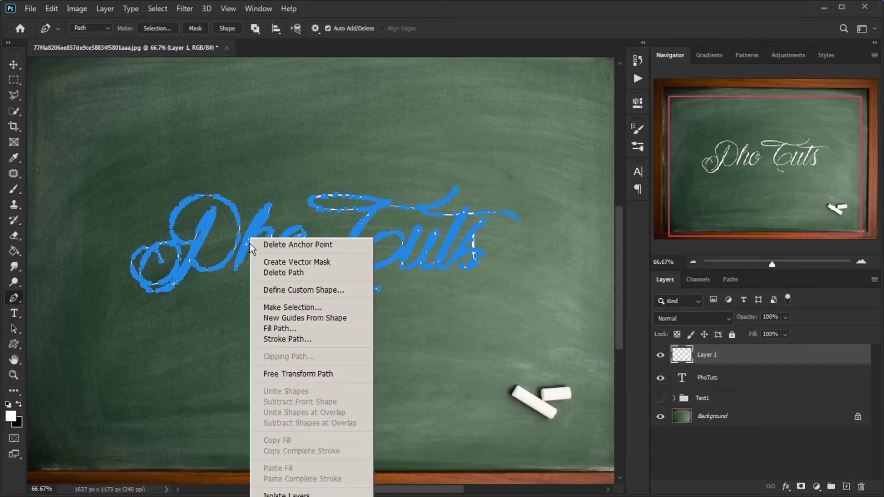
left_click(291, 339)
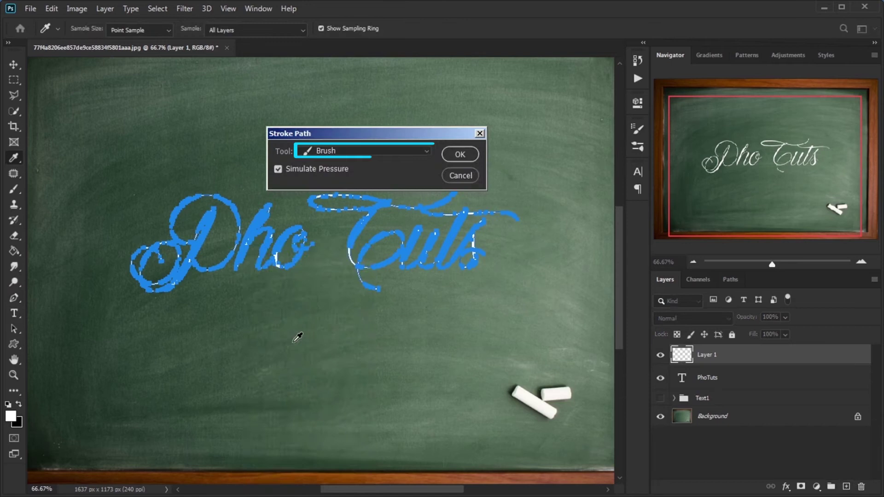
left_click(461, 154)
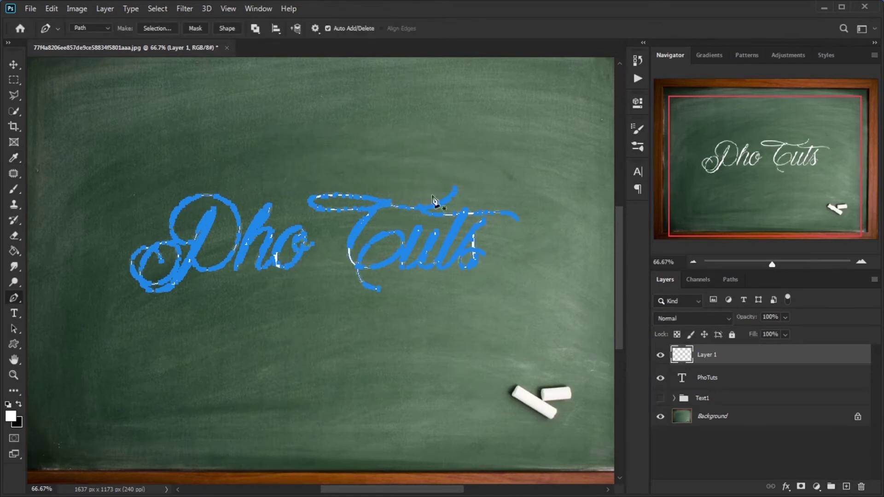
Step: Delete the work path around the text and hide the PhoTuts text layer
right_click(362, 236)
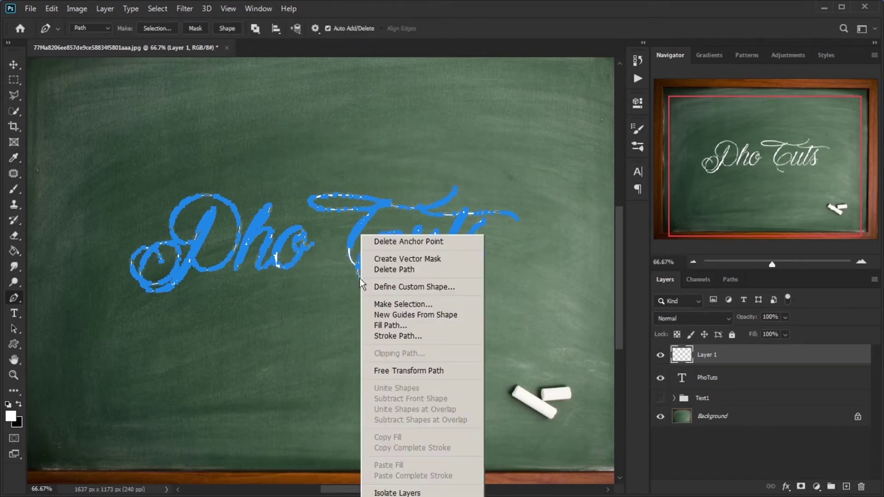
left_click(387, 270)
key("v")
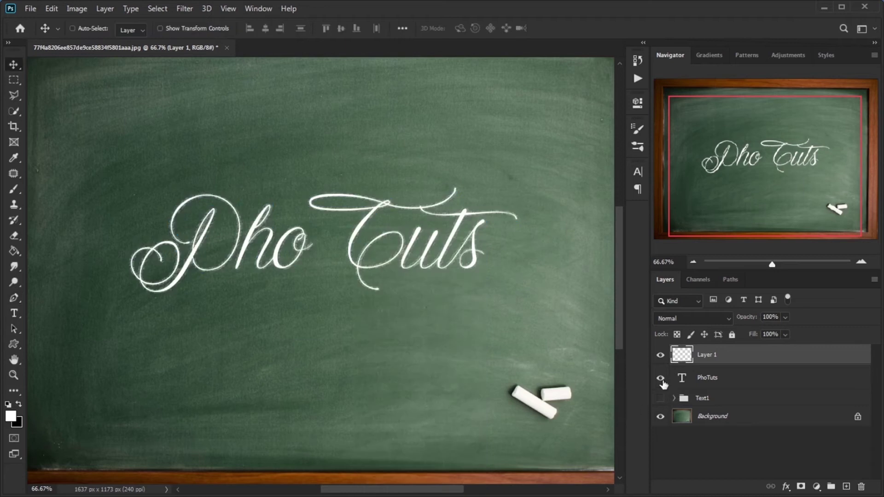
left_click(660, 378)
Step: Duplicate the chalk stroke layer three times to strengthen the lettering
left_click(862, 262)
left_click_drag(790, 170, 787, 164)
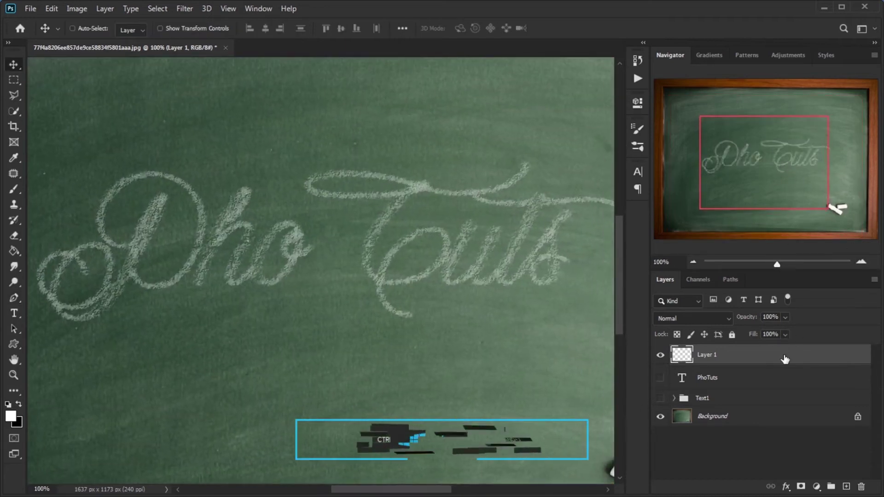
key("ctrl+j")
key("ctrl+j")
key("ctrl+j")
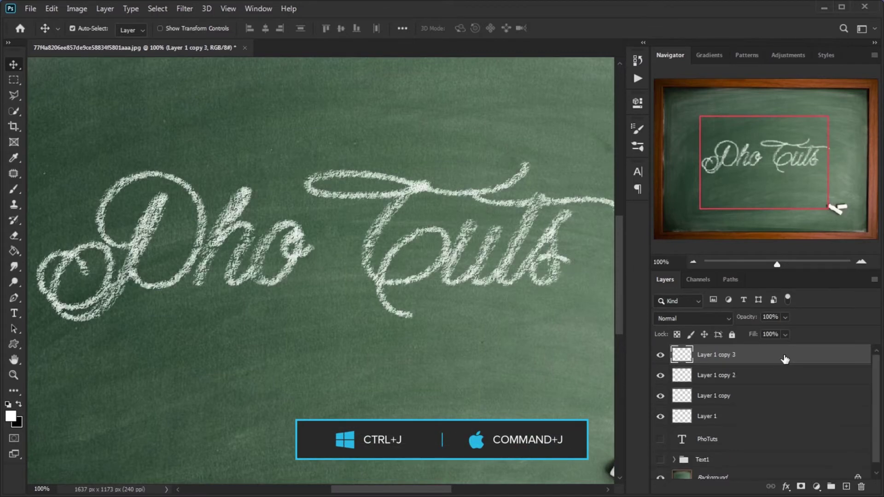
Step: Group the four chalk stroke layers with the PhoTuts text layer, name the group "text2" and hide it
key("ctrl+minus")
left_click(750, 435)
left_click(741, 360, "shift")
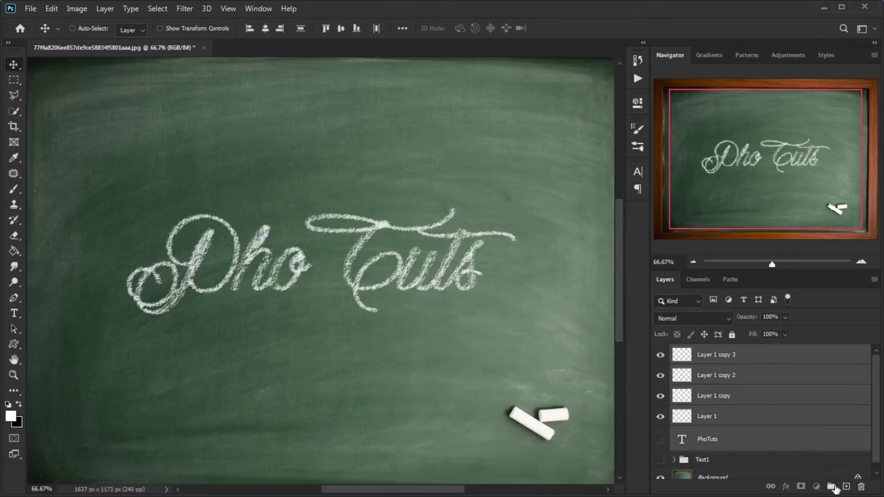
left_click(831, 487)
double_click(704, 352)
type("text")
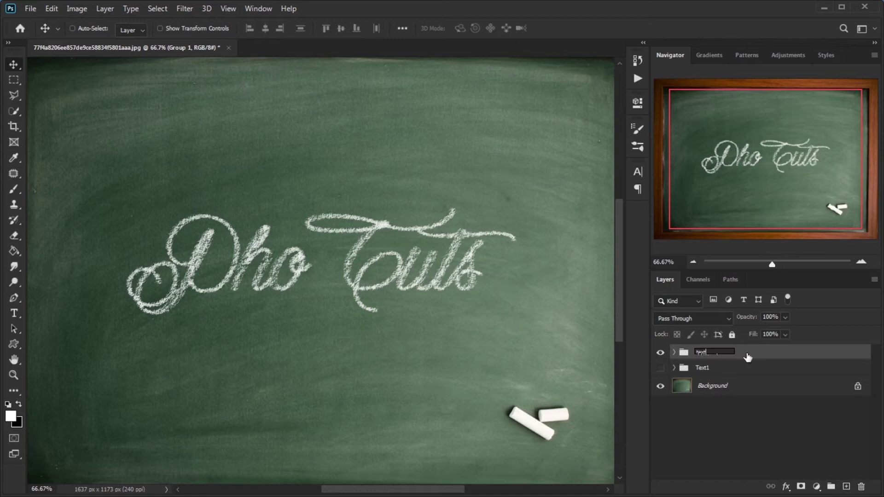
type("2")
key("Return")
left_click(661, 353)
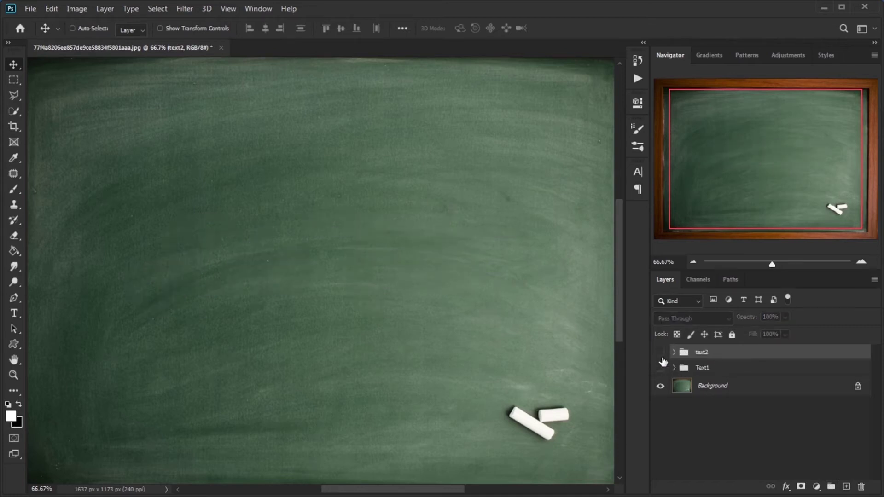
Step: Draw a large white butterfly custom shape in the middle of the chalkboard
left_click(13, 345)
left_click(482, 30)
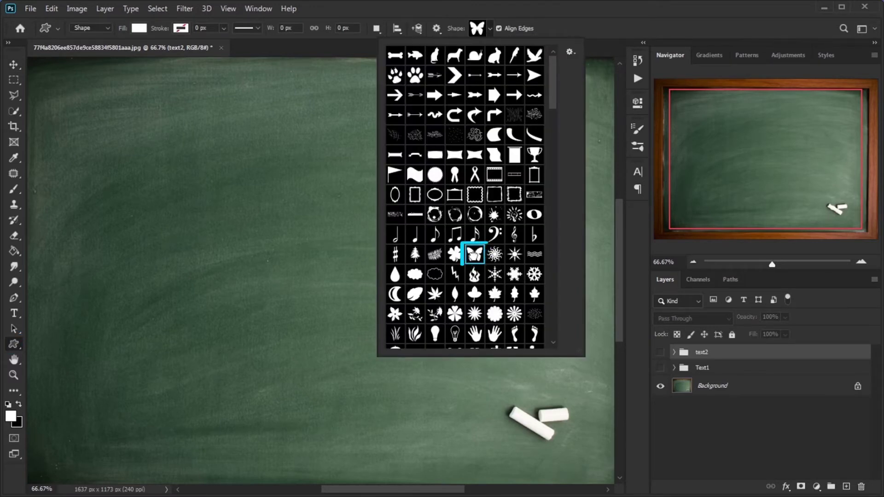
double_click(474, 254)
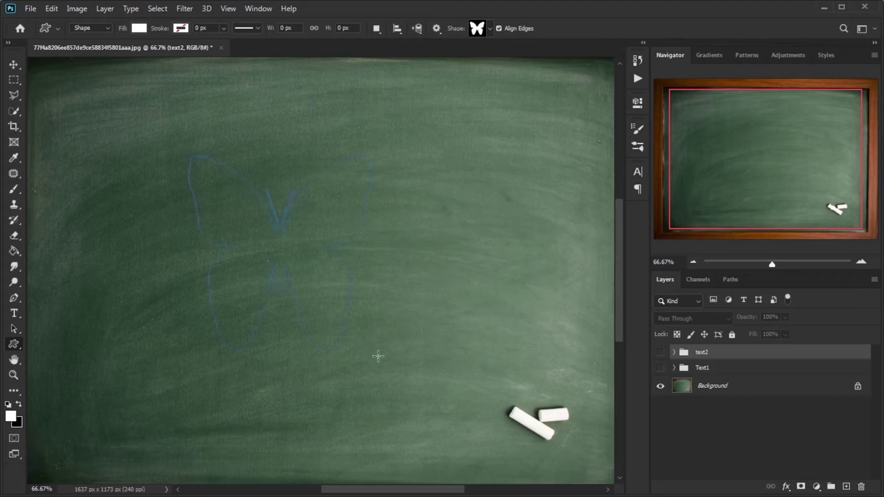
left_click_drag(486, 406, 486, 406)
key("v")
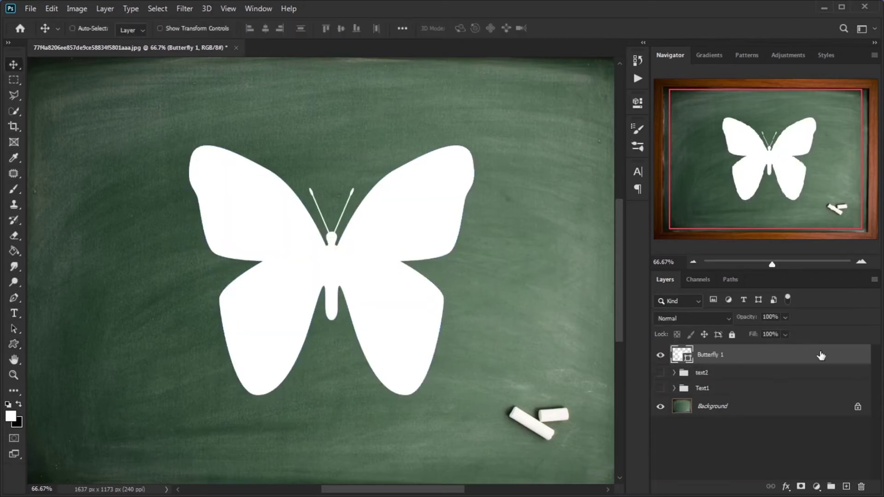
Step: Add a white Drop Shadow to the butterfly with Normal blending, 100% opacity, 0 px distance, 5% spread and 10 px size
double_click(831, 358)
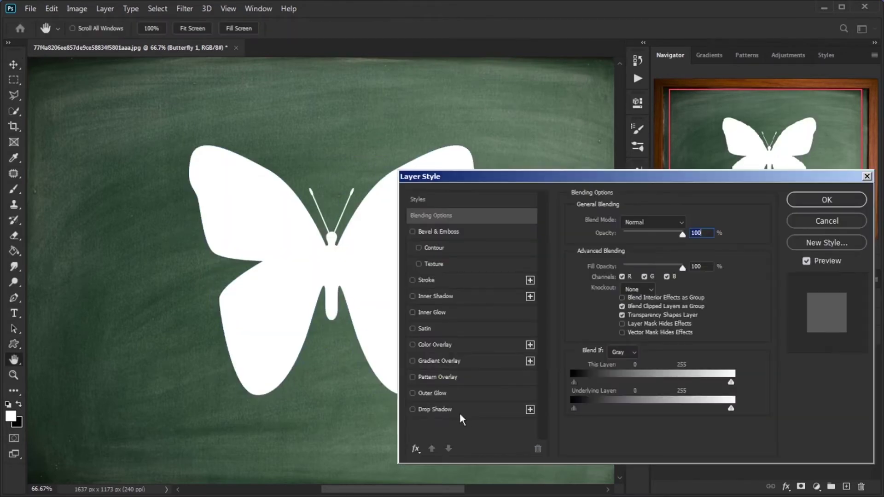
left_click(446, 409)
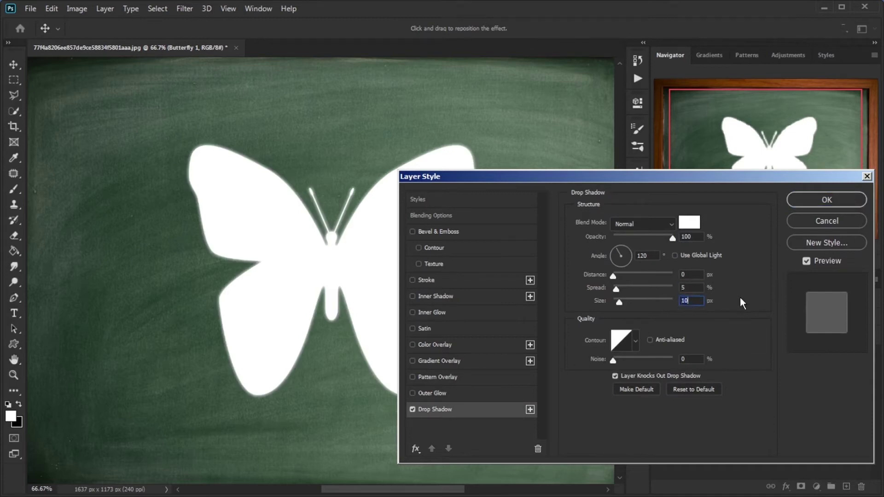
left_click(822, 202)
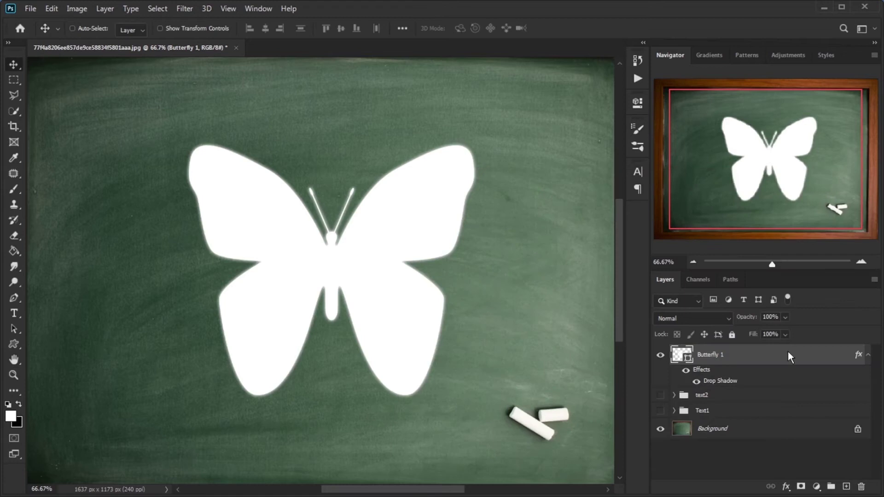
Step: Convert the butterfly layer to a smart object and apply Add Noise at 76.44%, Gaussian and monochromatic
right_click(788, 352)
left_click(829, 178)
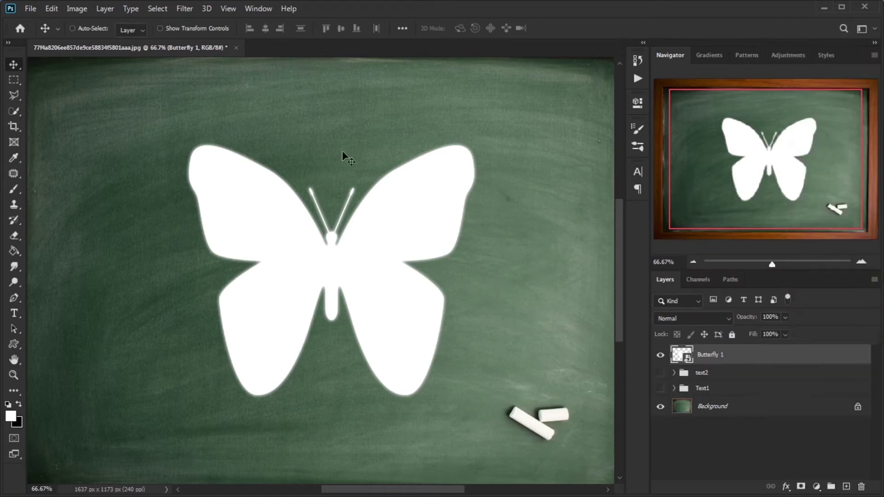
left_click(186, 10)
mouse_move(203, 169)
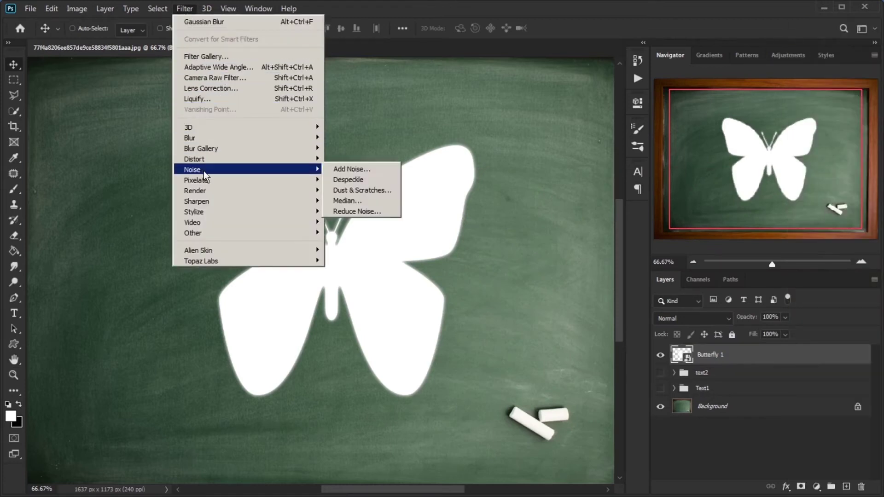
left_click(350, 173)
left_click_drag(606, 254, 616, 256)
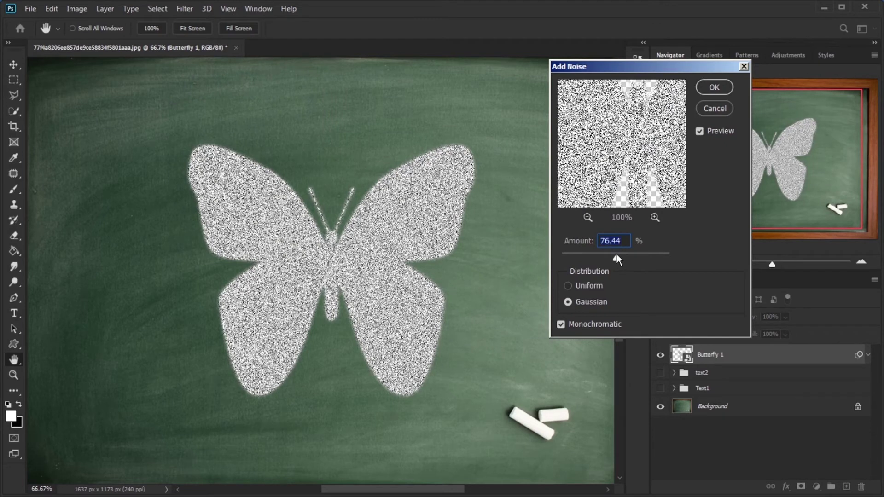
left_click(712, 91)
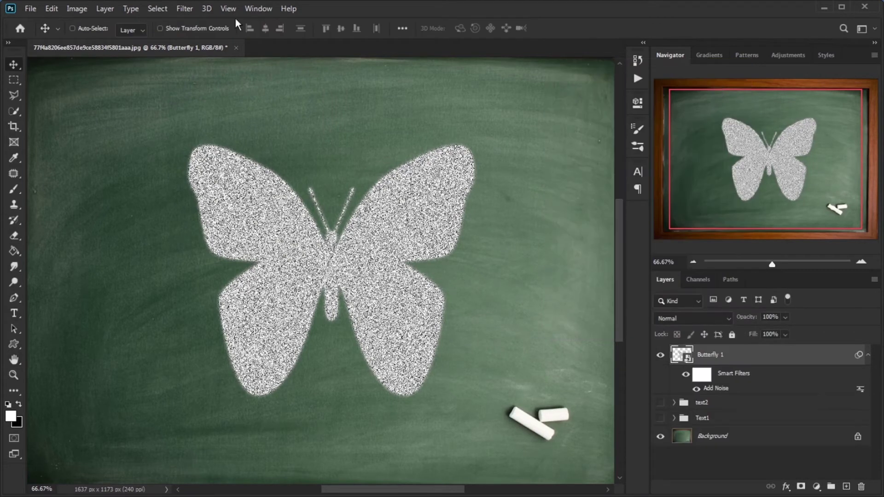
Step: Apply the Find Edges filter to the butterfly layer and set its blend mode to Screen
left_click(186, 10)
mouse_move(296, 212)
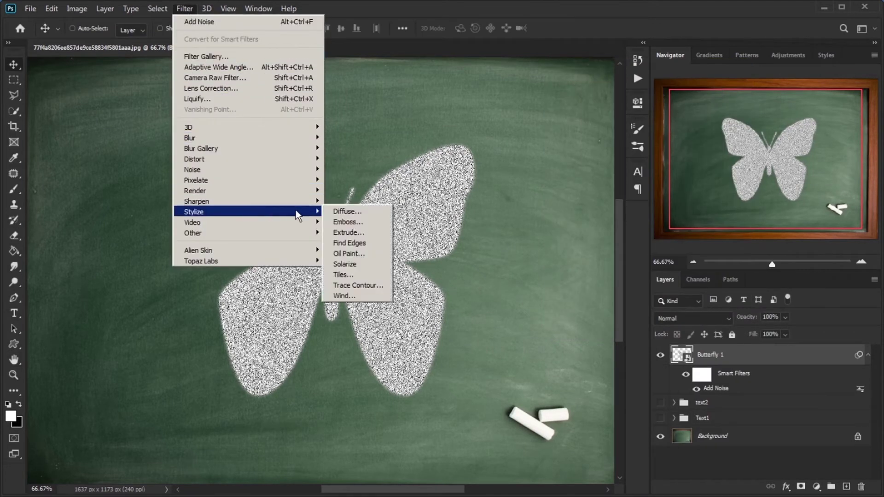
left_click(373, 243)
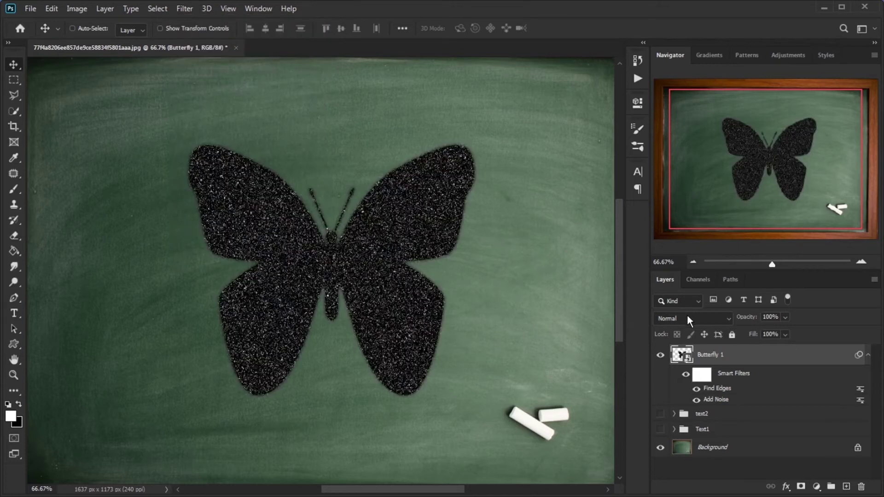
left_click(687, 315)
left_click(677, 283)
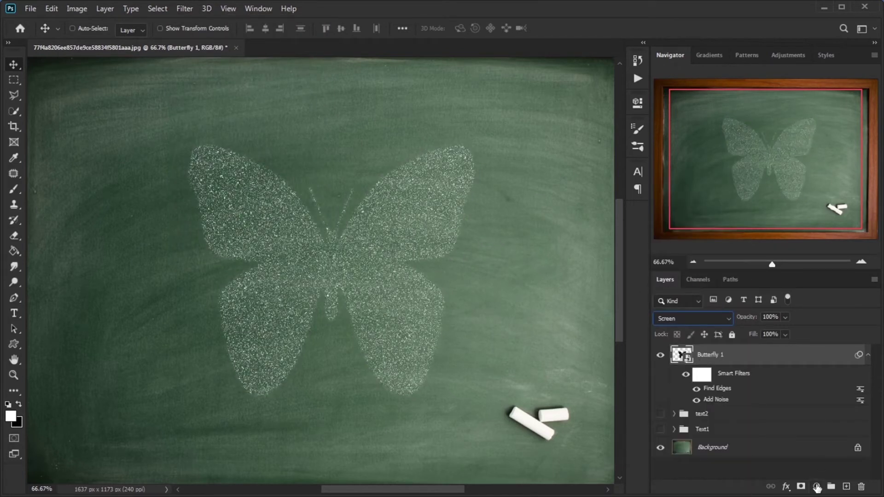
Step: Add a Curves adjustment clipped to the butterfly and move its white point to about the middle of the input range
left_click(818, 487)
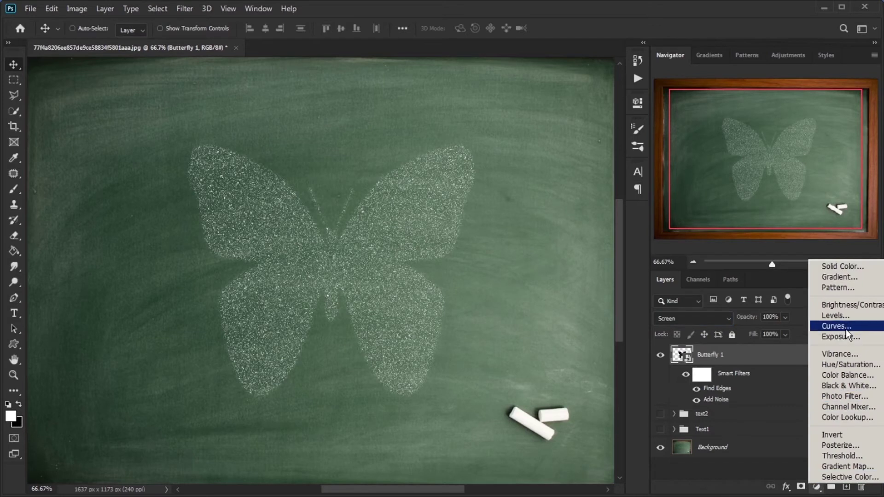
left_click(847, 330)
left_click(535, 310)
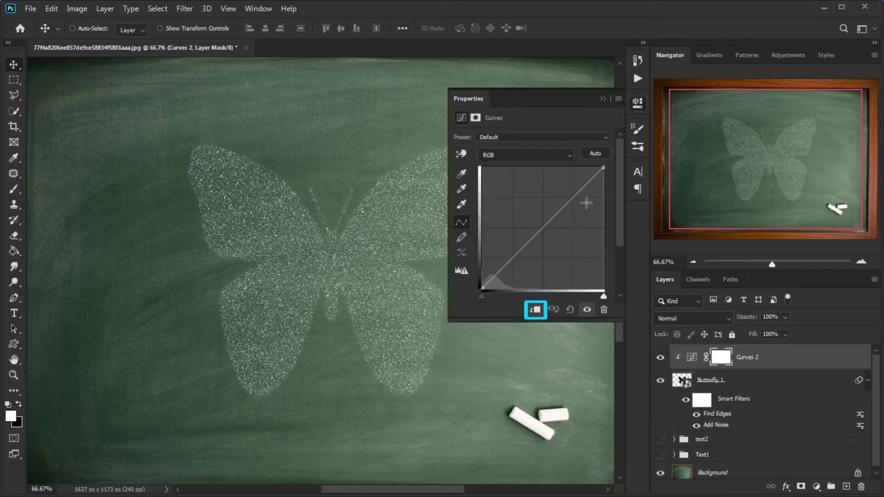
left_click_drag(601, 171, 539, 161)
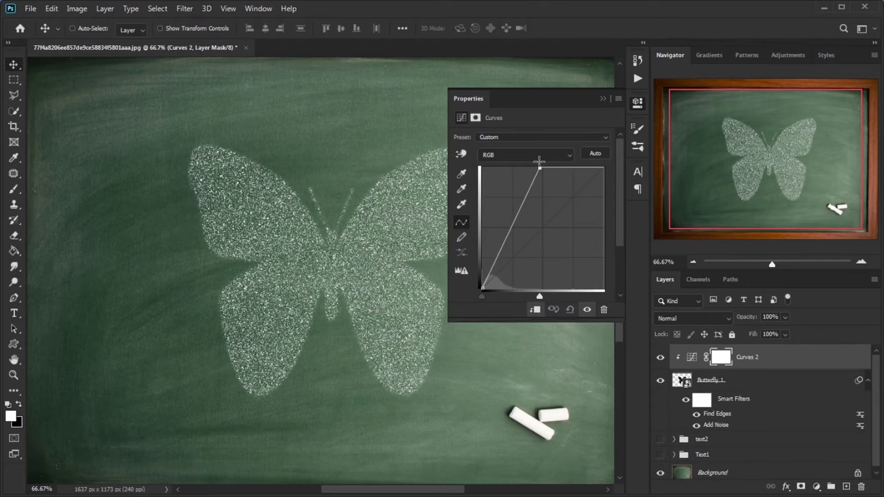
left_click(603, 99)
left_click(859, 261)
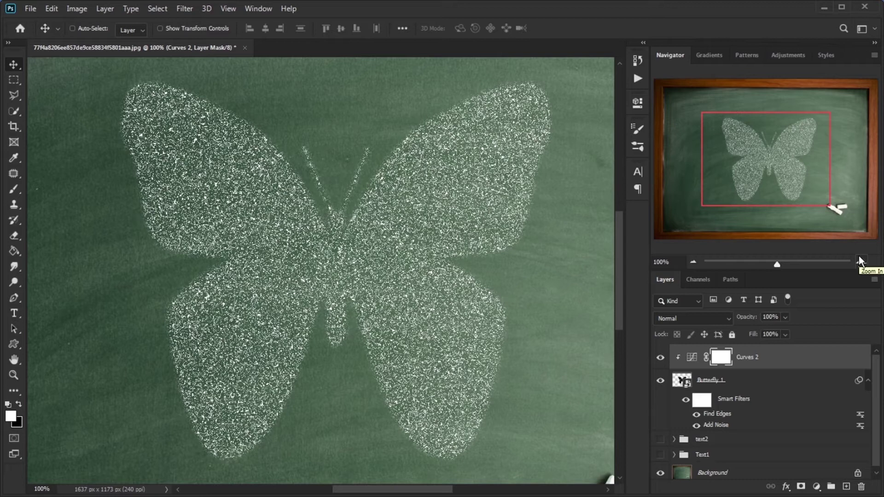
Step: Load the butterfly layer's outline as a selection and turn it into a layer mask on that layer
left_click(751, 385)
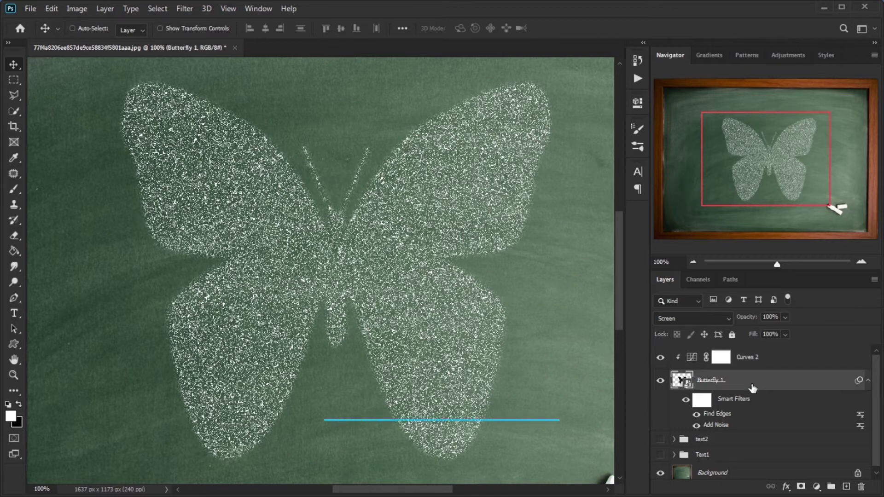
left_click(683, 380, "ctrl")
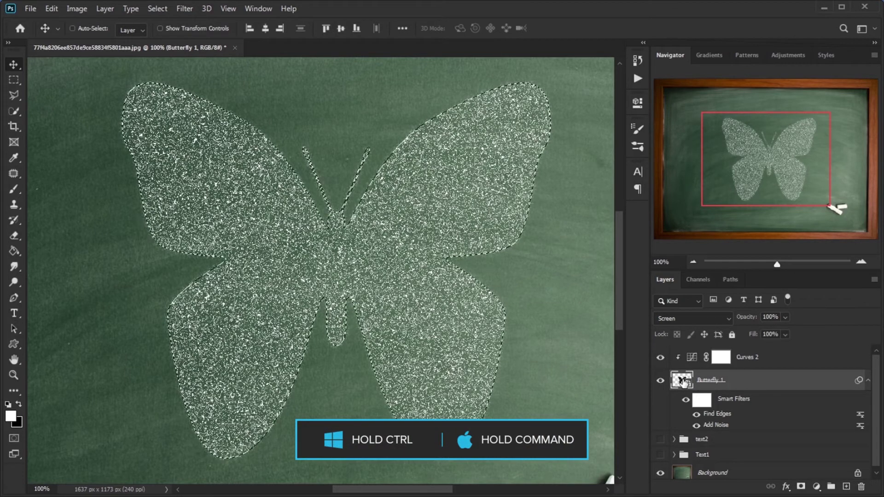
left_click(802, 487)
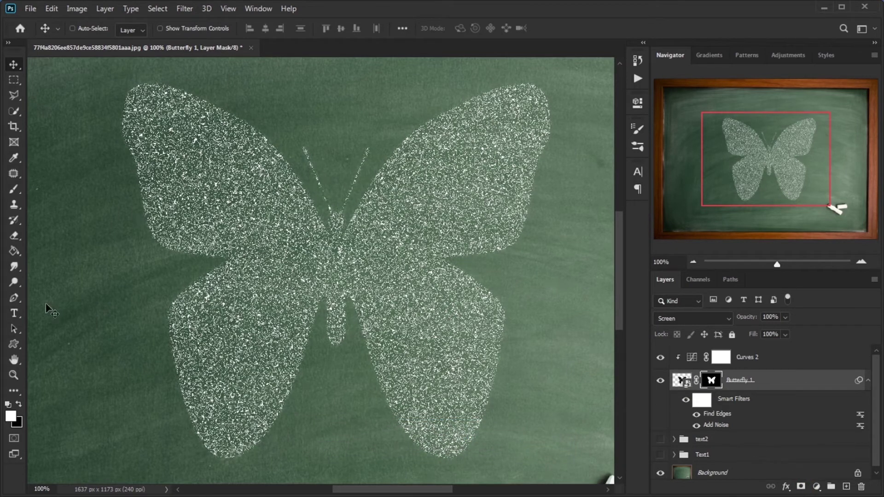
Step: Paint black on the butterfly's layer mask with the Chalk brush at 104 px to fade patches across the wings and body
left_click(14, 190)
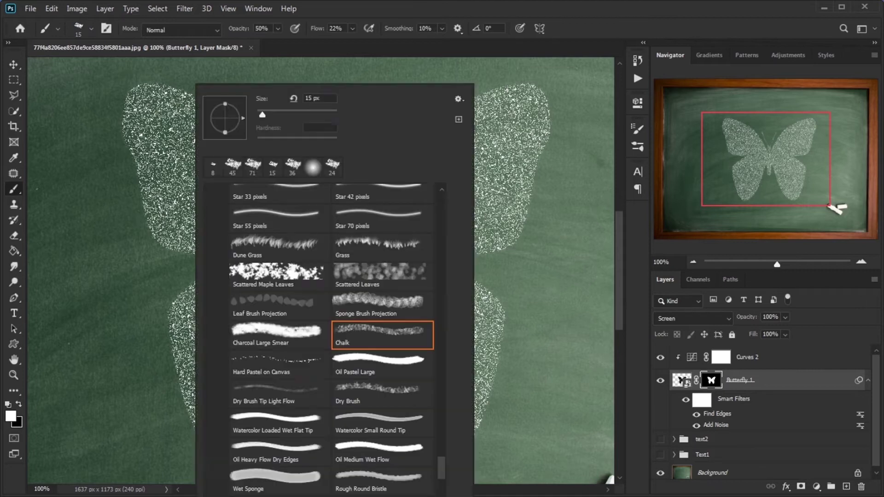
double_click(359, 335)
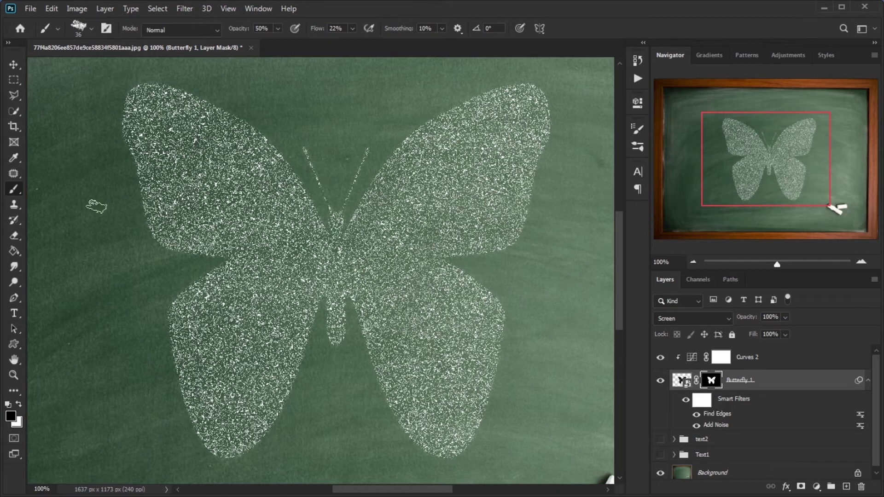
key("bracketright")
key("bracketright")
key("bracketright")
key("bracketright")
key("bracketright")
key("bracketright")
key("bracketright")
key("bracketright")
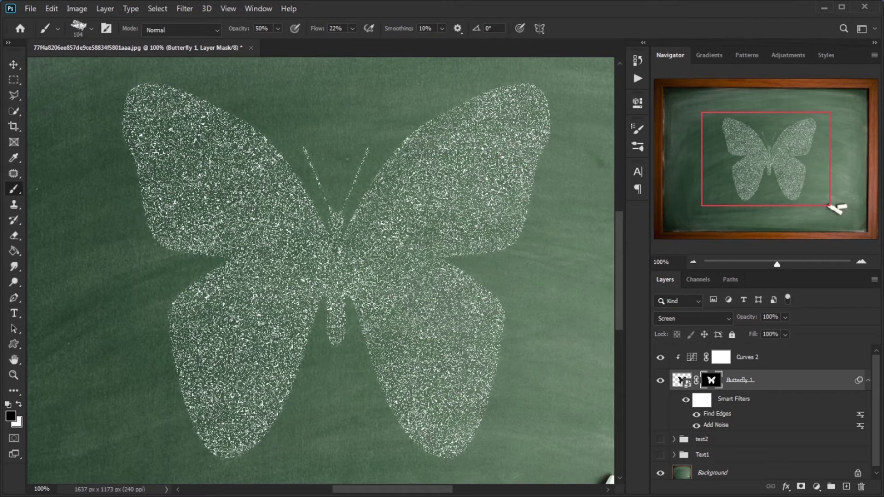
left_click(278, 437)
left_click(163, 206)
left_click(332, 313)
left_click(480, 300)
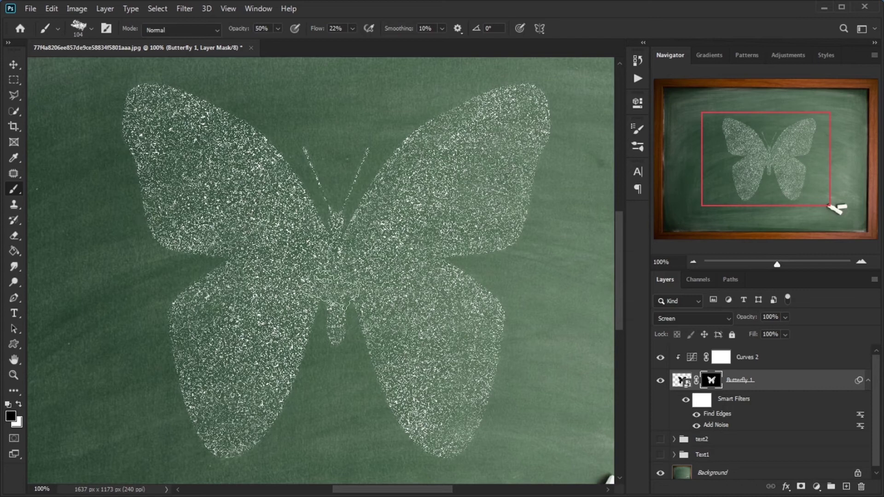
Step: Rasterize the butterfly smart object while keeping its layer mask
left_click(682, 380)
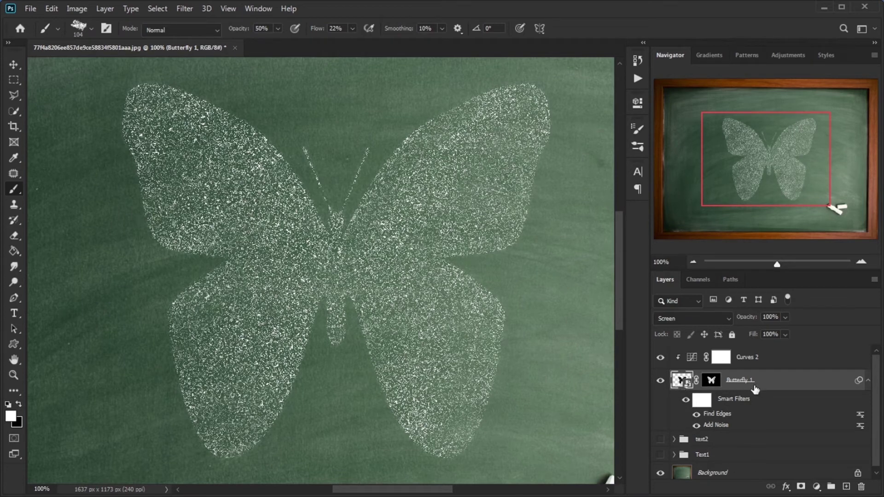
right_click(792, 382)
left_click(821, 227)
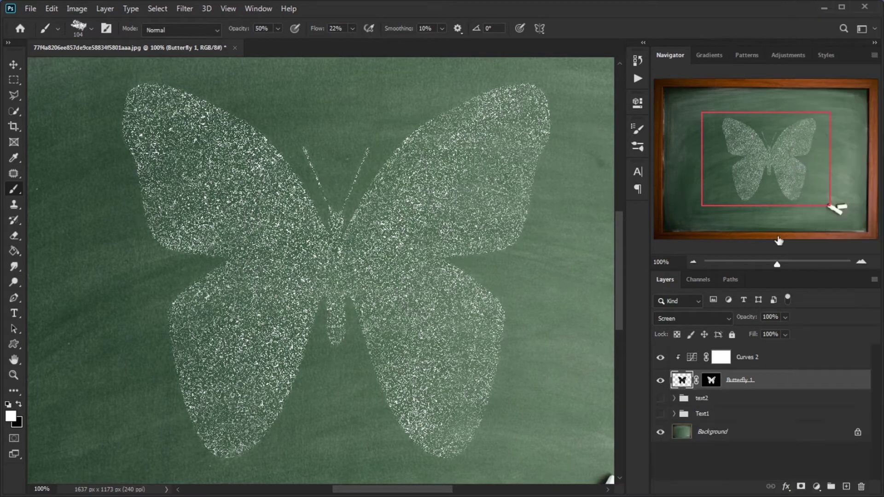
Step: Paint diagonal white chalk strokes across the butterfly's lower-left wing and body with a 26 px Chalk brush
mouse_move(436, 257)
left_mouse_down()
mouse_move(399, 226)
mouse_move(217, 346)
mouse_move(261, 438)
mouse_move(184, 462)
mouse_move(313, 251)
mouse_move(399, 176)
left_mouse_up()
left_click_drag(248, 326, 343, 210)
key("ctrl+z")
left_click_drag(219, 323, 344, 212)
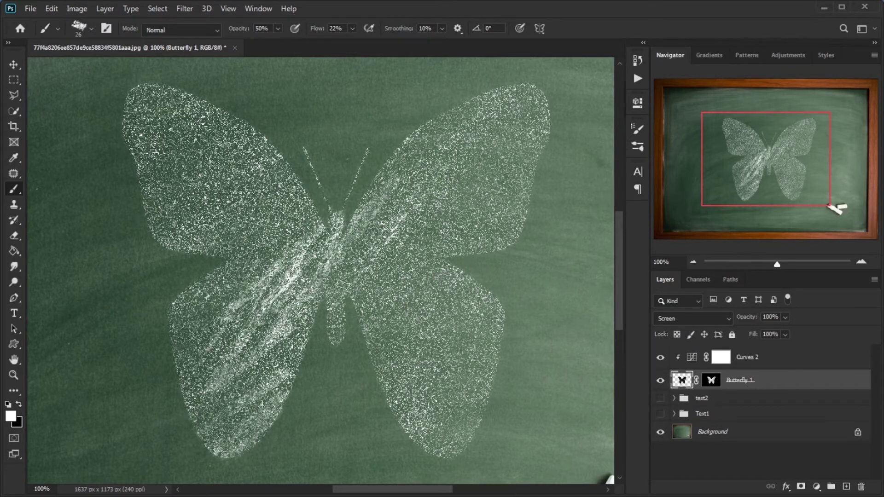
Step: Trace the butterfly's wing edges in white chalk and shade the wings with softer strokes at 22% opacity and 37 px
scroll(351, 204, "up", 4)
scroll(343, 225, "down", 2)
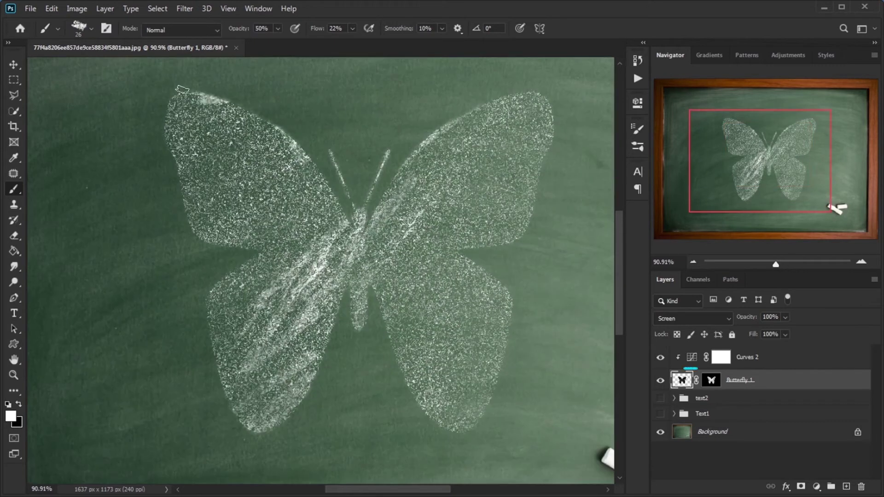
left_click_drag(182, 89, 174, 167)
mouse_move(215, 311)
left_mouse_down()
mouse_move(244, 426)
mouse_move(357, 318)
mouse_move(456, 431)
mouse_move(501, 353)
mouse_move(541, 99)
mouse_move(359, 249)
left_mouse_up()
mouse_move(455, 258)
left_mouse_down()
mouse_move(479, 369)
mouse_move(465, 212)
mouse_move(258, 285)
mouse_move(318, 193)
left_mouse_up()
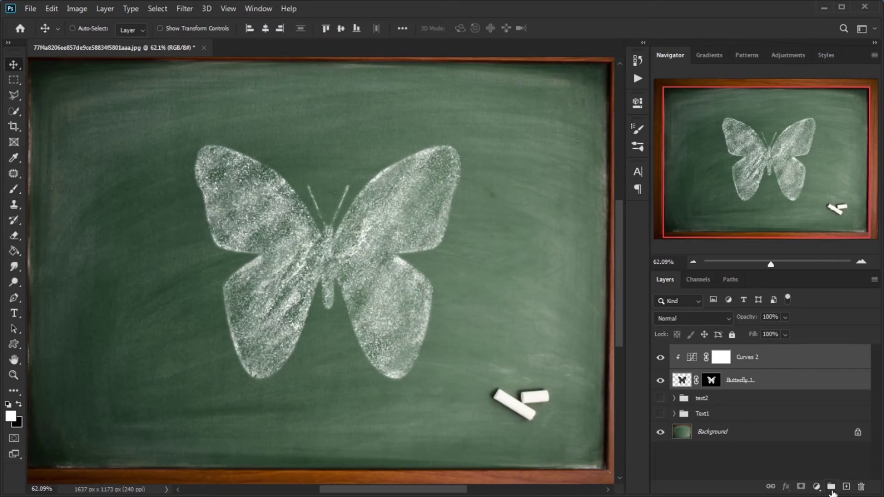
Step: Group the butterfly layers under the name "Butterfly" and hide the group
left_click(832, 488)
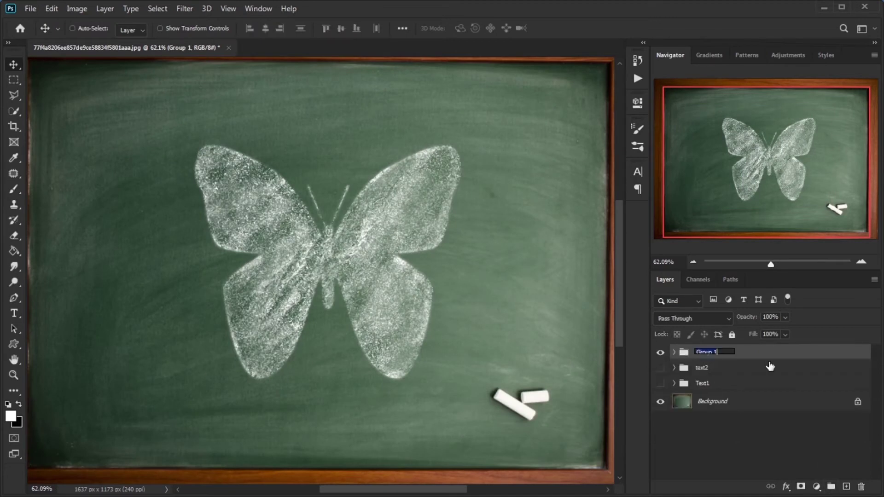
type("Butterfly")
key("Return")
left_click(661, 353)
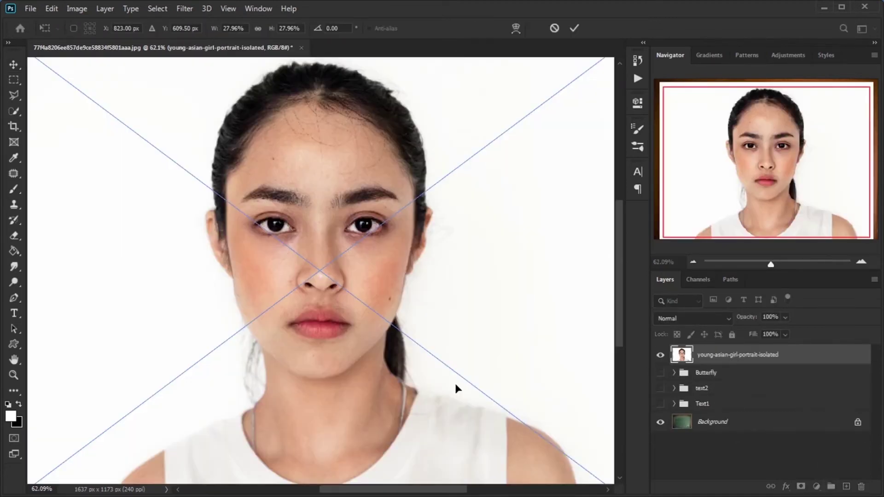
Step: Place the young-asian-girl-portrait-isolated image and scale it to fit inside the chalkboard frame
scroll(456, 388, "down", 3)
left_click_drag(556, 104, 519, 141)
key("Return")
scroll(271, 90, "up", 1)
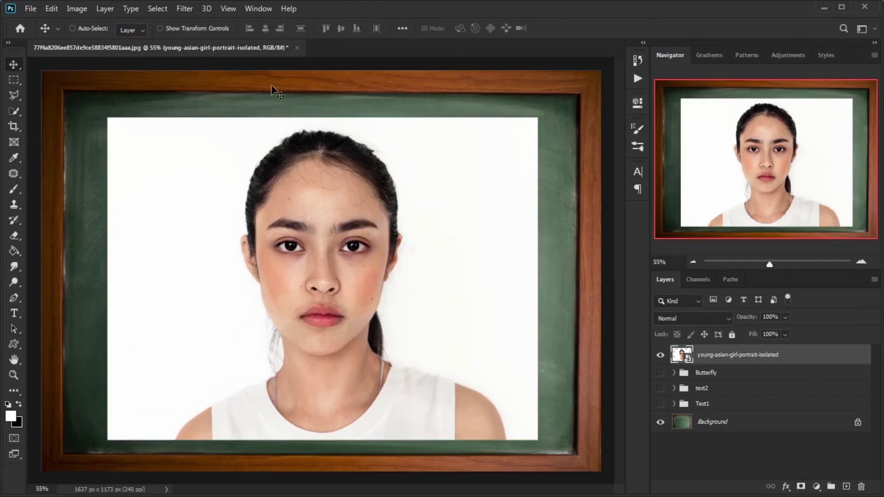
Step: Select the subject of the portrait and mask out its white background
left_click(158, 9)
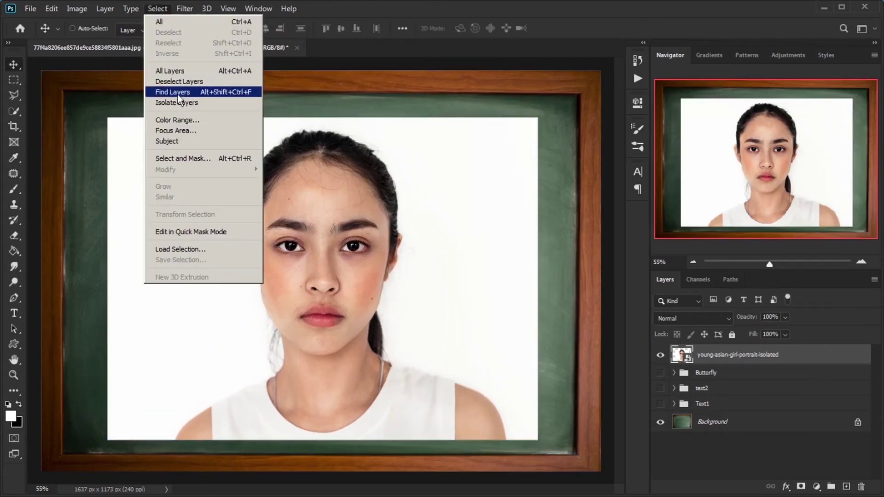
left_click(181, 141)
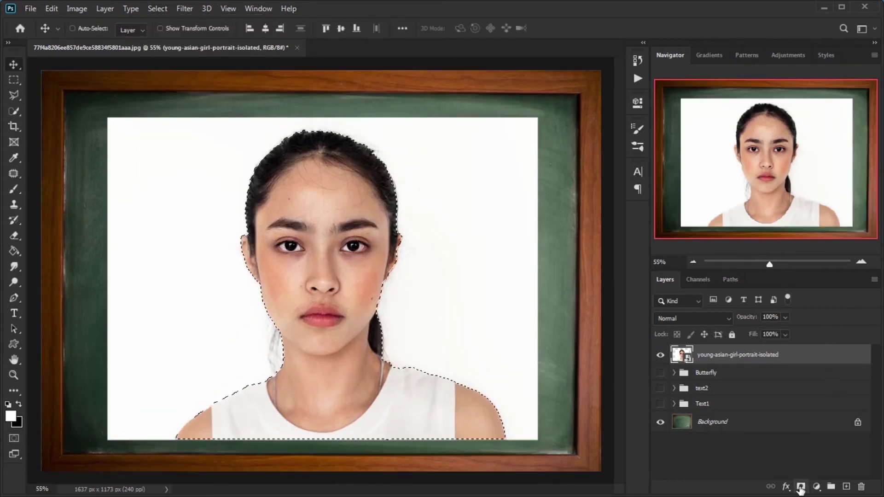
left_click(801, 487)
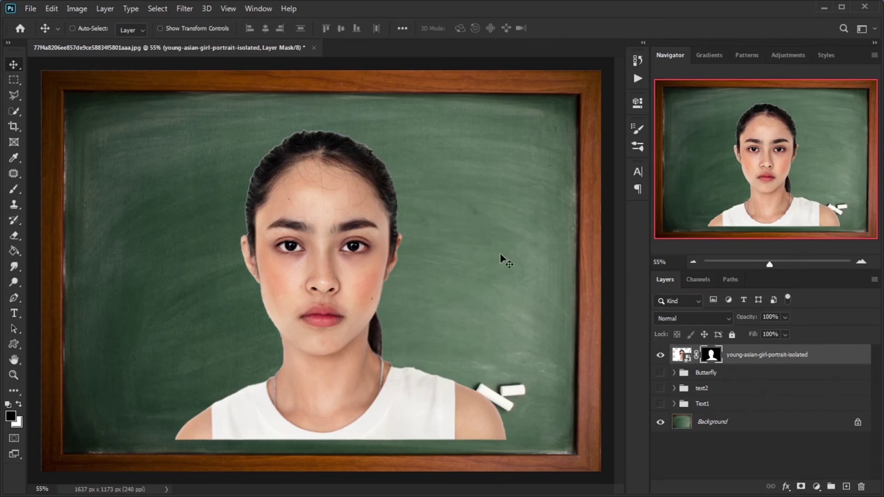
Step: Apply a Black & White adjustment with the Default preset to the portrait image rather than its mask
key("ctrl+2")
left_click(77, 9)
mouse_move(89, 40)
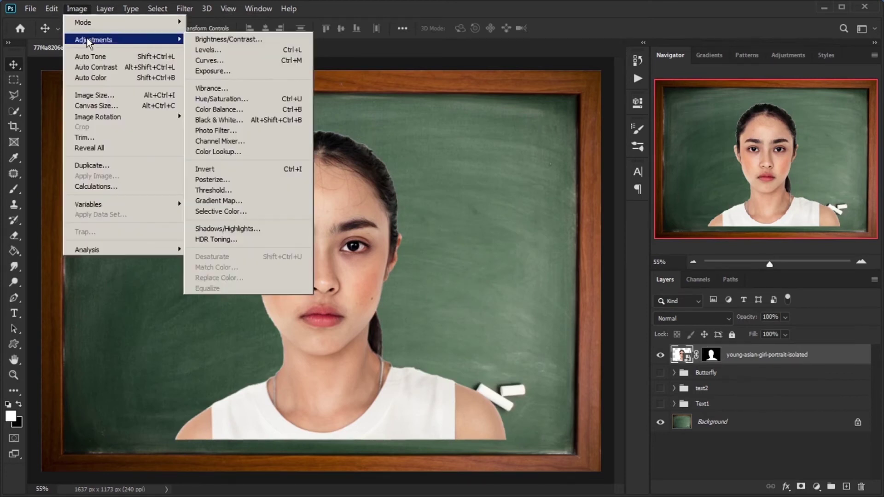
left_click(219, 120)
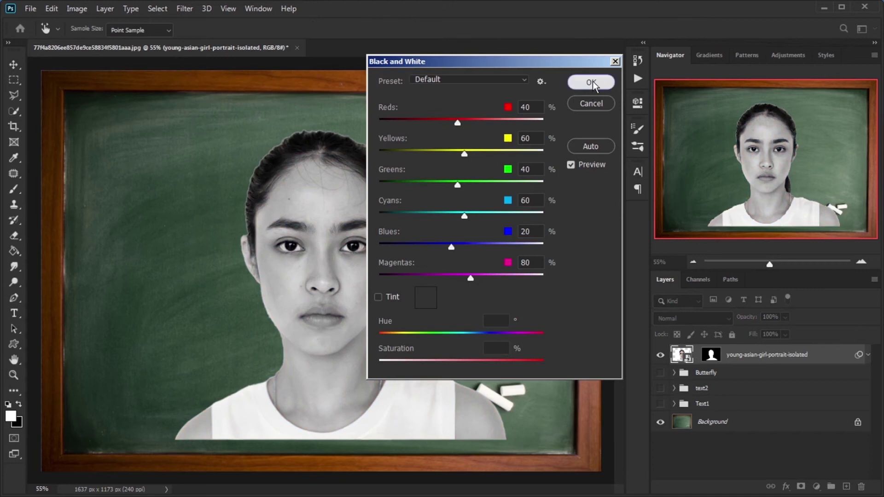
left_click(590, 83)
Step: Apply the Photocopy filter to the portrait with Detail 4 and Darkness 21, and set its blend mode to Screen
left_click(190, 10)
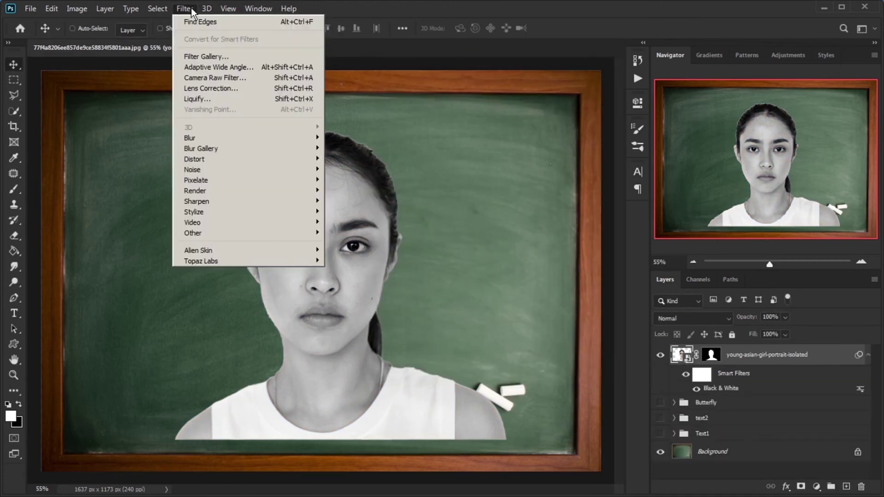
left_click(206, 56)
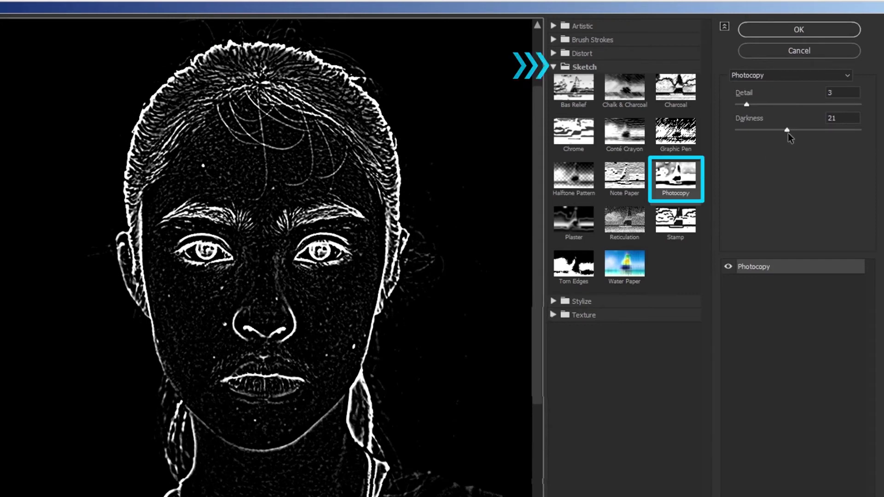
left_click_drag(748, 106, 754, 107)
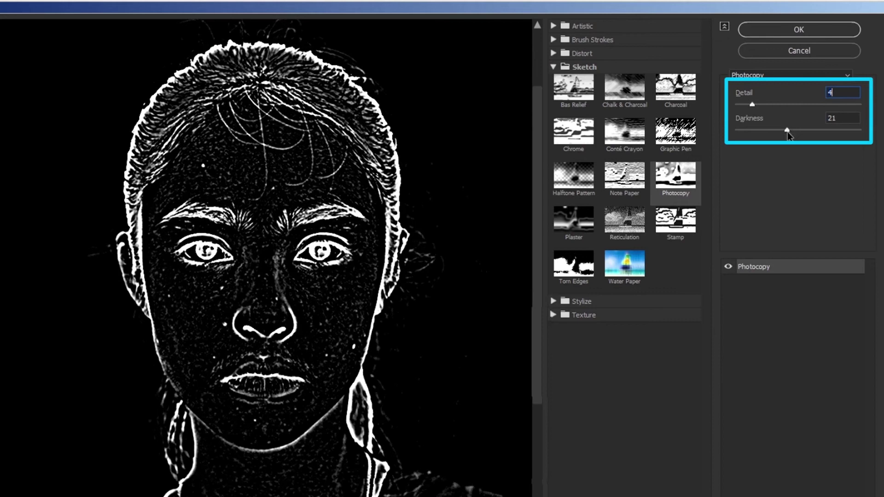
left_click_drag(788, 131, 792, 134)
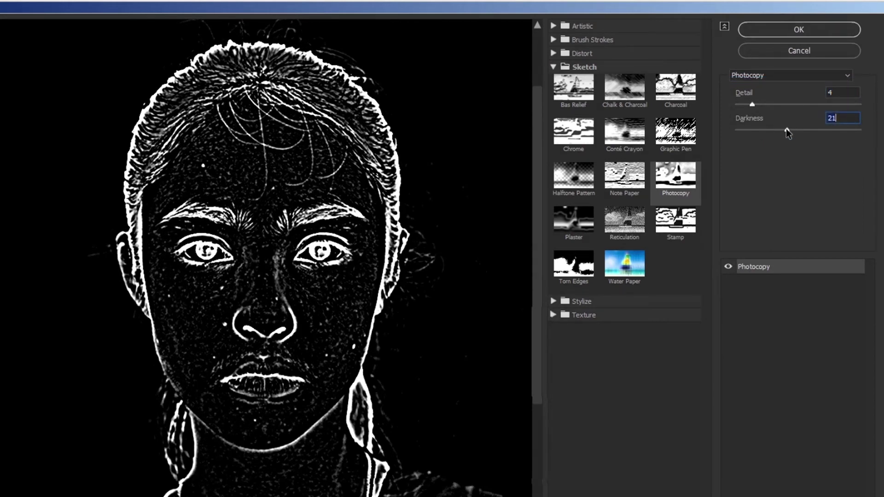
key("Return")
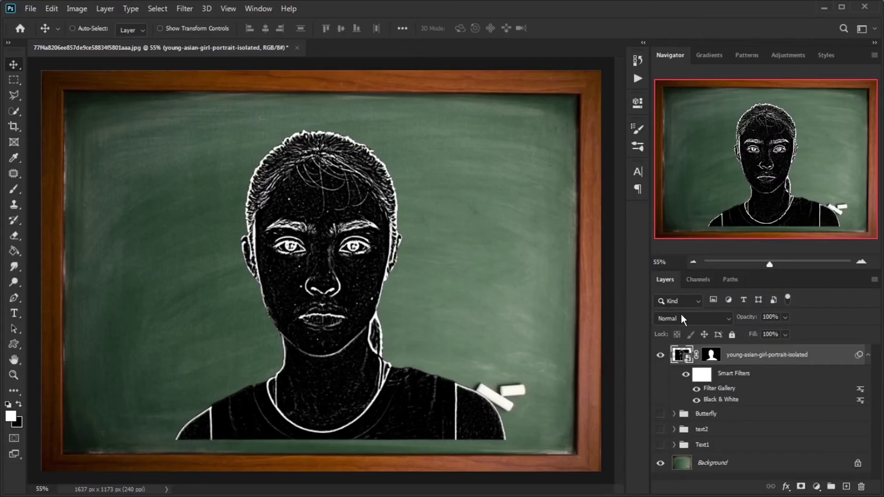
left_click(681, 318)
left_click(676, 283)
Step: Add a black Solid Color fill layer directly beneath the portrait layer
left_click(747, 416)
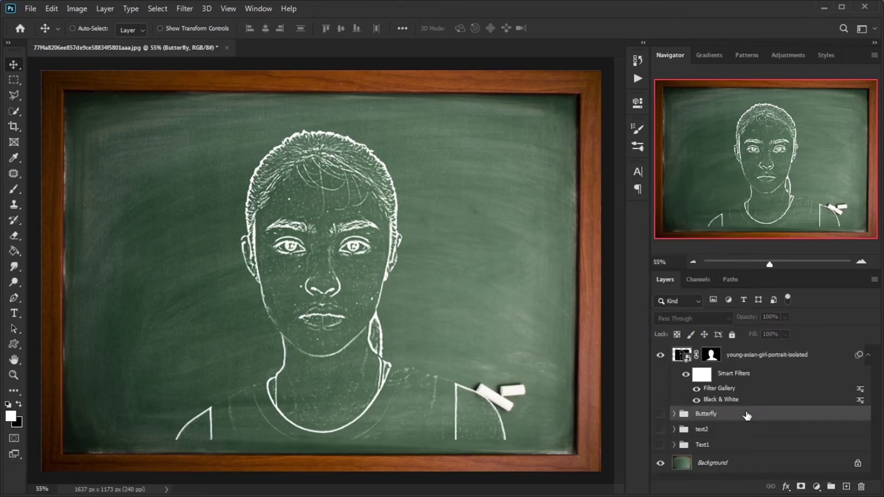
left_click(817, 487)
left_click(833, 272)
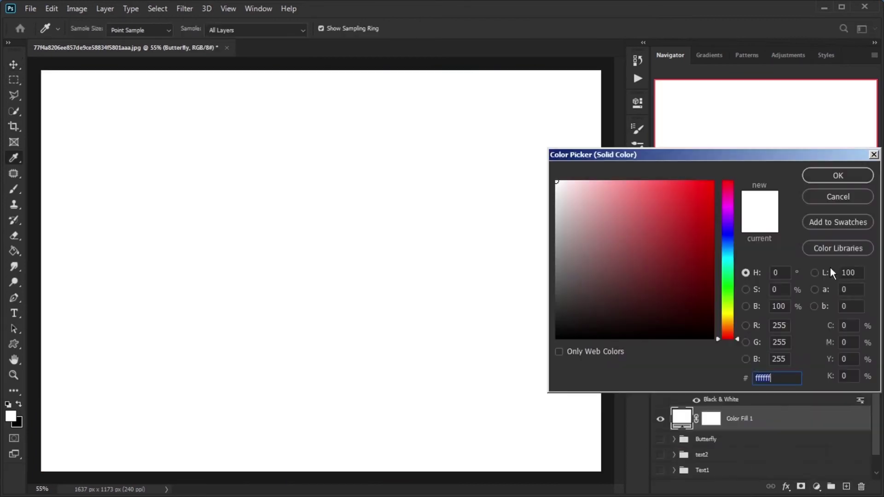
left_click_drag(696, 257, 494, 433)
left_click(814, 180)
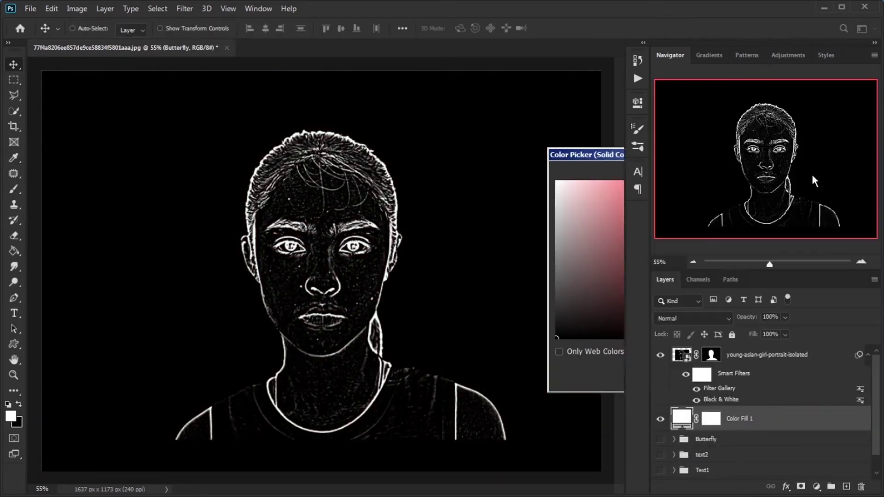
Step: Load the Blue channel's bright lines as a selection
left_click(699, 280)
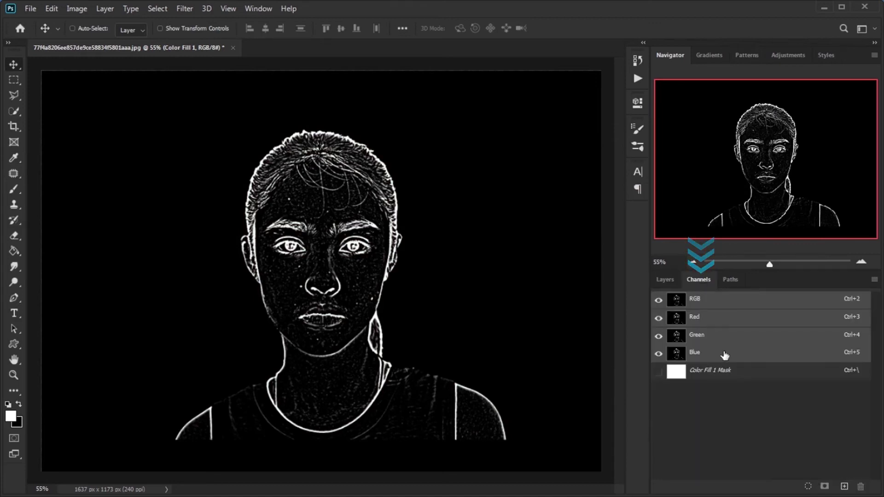
left_click(724, 355)
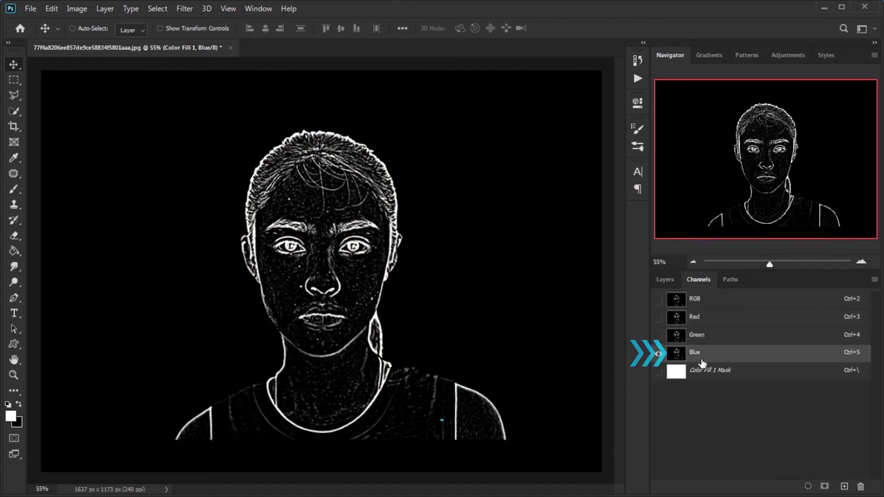
left_click(677, 355, "ctrl")
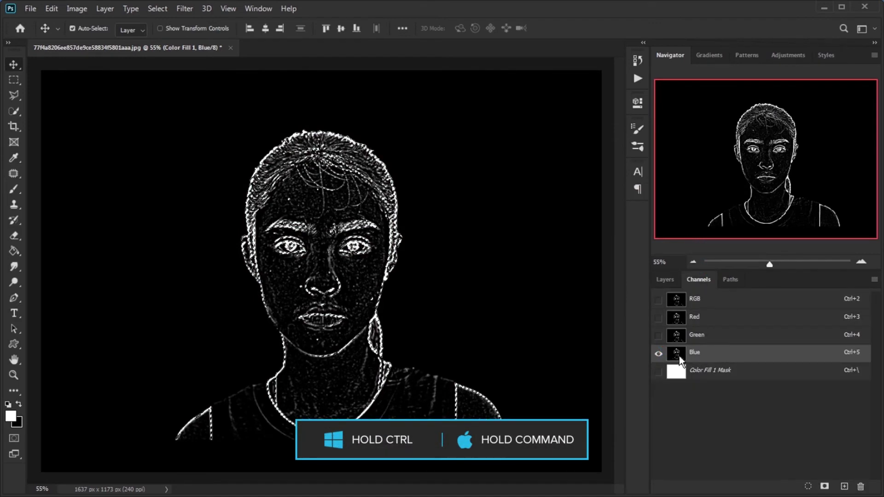
Step: Add a white Solid Color fill above the portrait from the selection, and hide the portrait and black fill layers
left_click(669, 282)
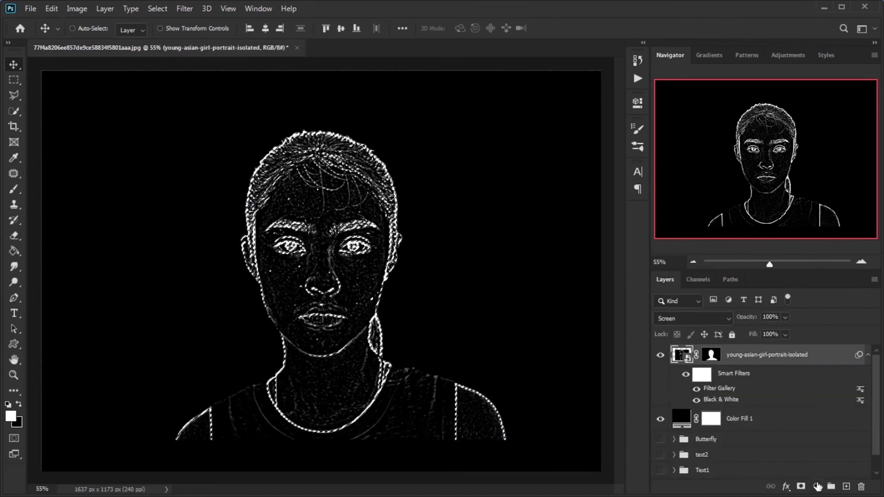
left_click(817, 487)
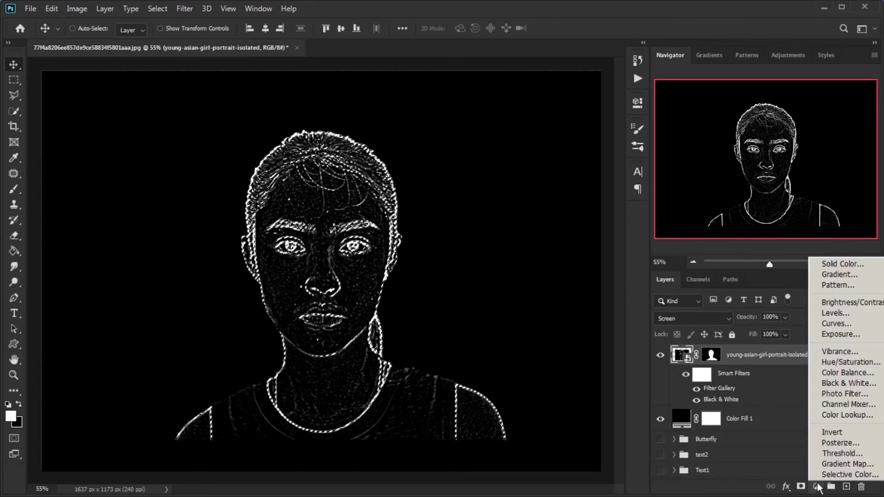
left_click(834, 264)
left_click(823, 180)
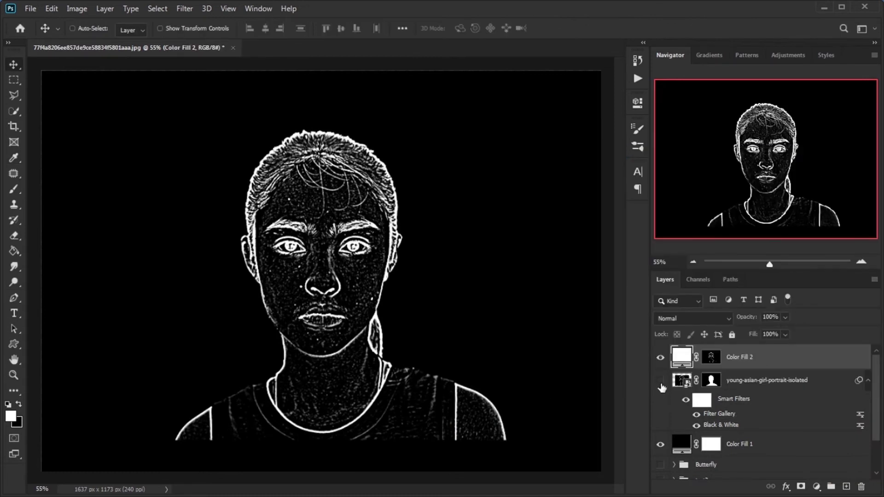
left_click(660, 445)
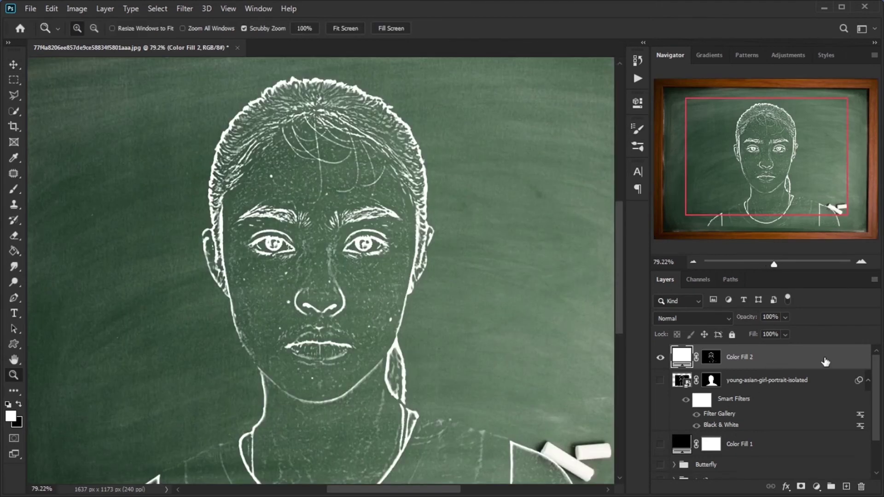
Step: Add a white Drop Shadow to the white line fill layer with Normal blending, 100% opacity, distance 0, spread 5% and size 8 px
double_click(826, 361)
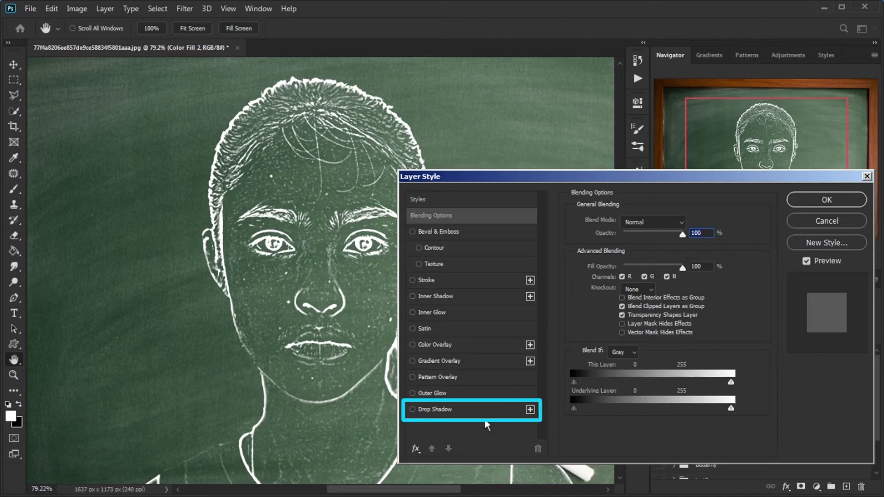
left_click(449, 413)
double_click(694, 289)
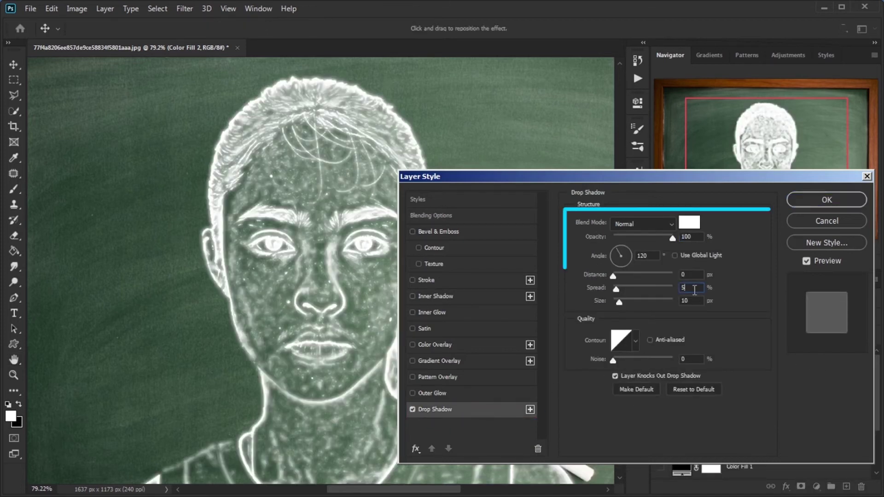
type("4")
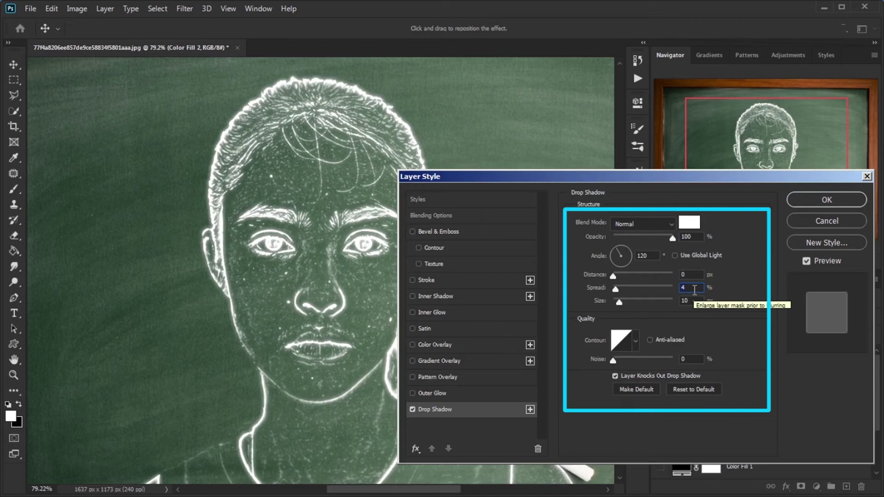
key("Up")
left_click(698, 301)
key("Down")
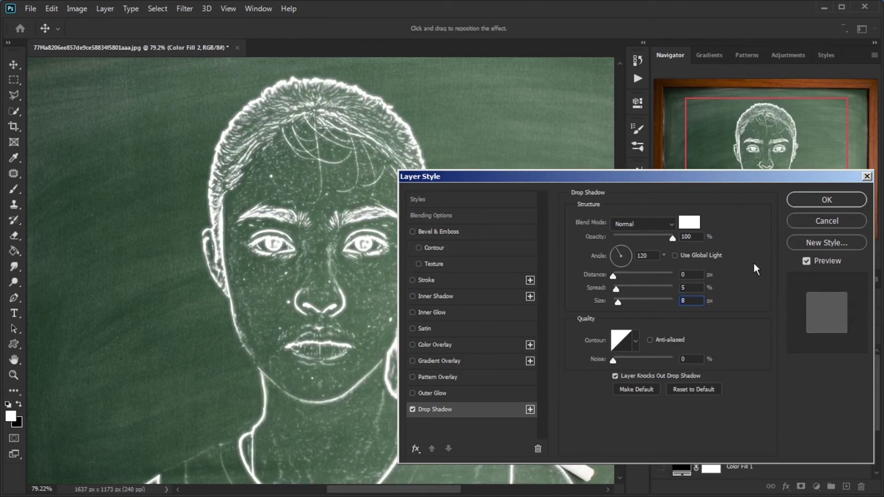
left_click(834, 204)
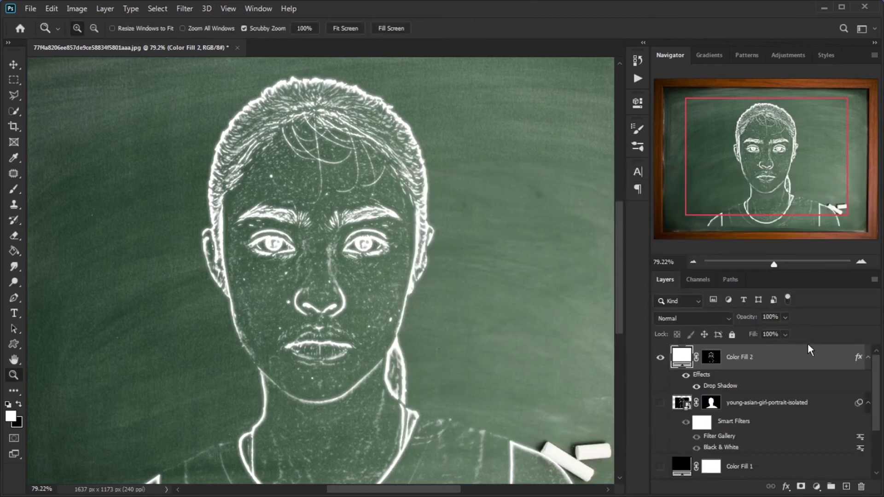
Step: Convert the white line layer to a smart object and add 86.49% monochromatic Gaussian noise
right_click(808, 355)
left_click(834, 178)
left_click(789, 263)
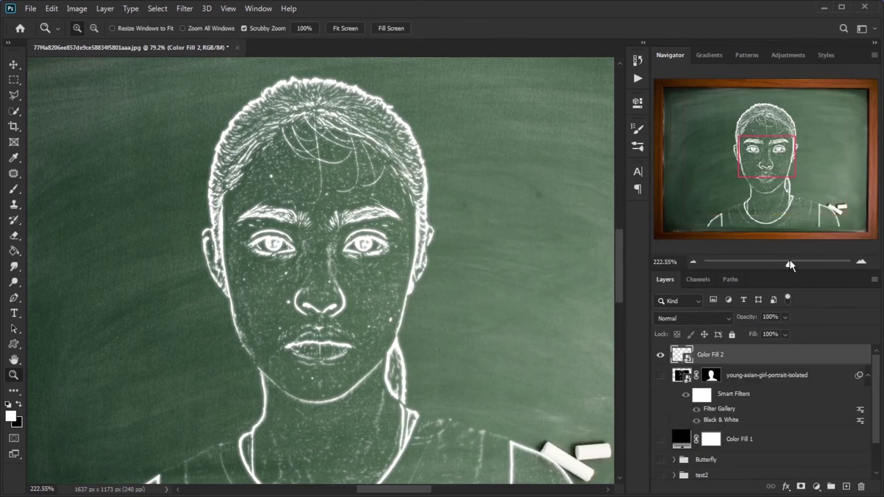
left_click(789, 158)
left_click(186, 9)
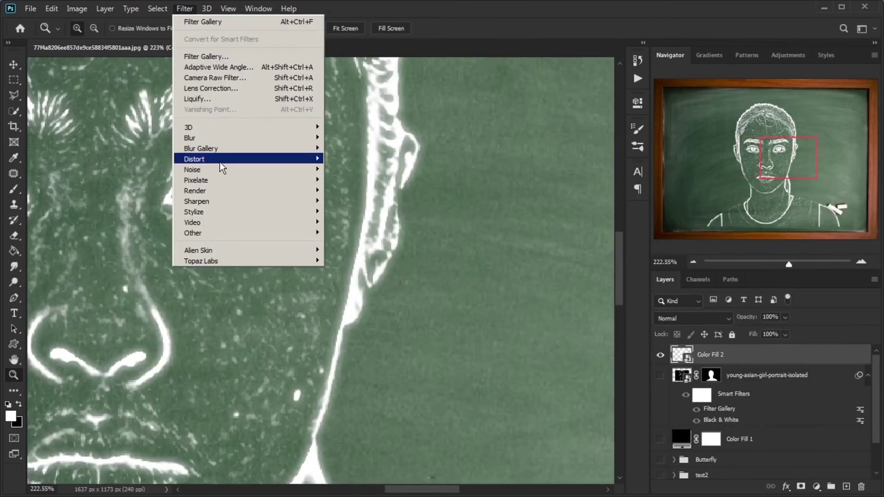
mouse_move(323, 169)
left_click(351, 169)
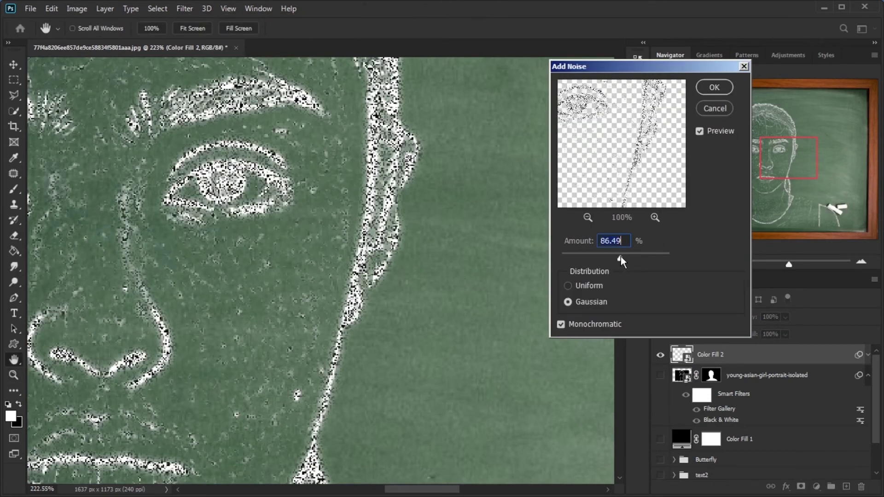
left_click(714, 91)
Step: Set the blend mode of the noisy line layer to Screen
key("z")
left_click_drag(521, 282, 501, 280)
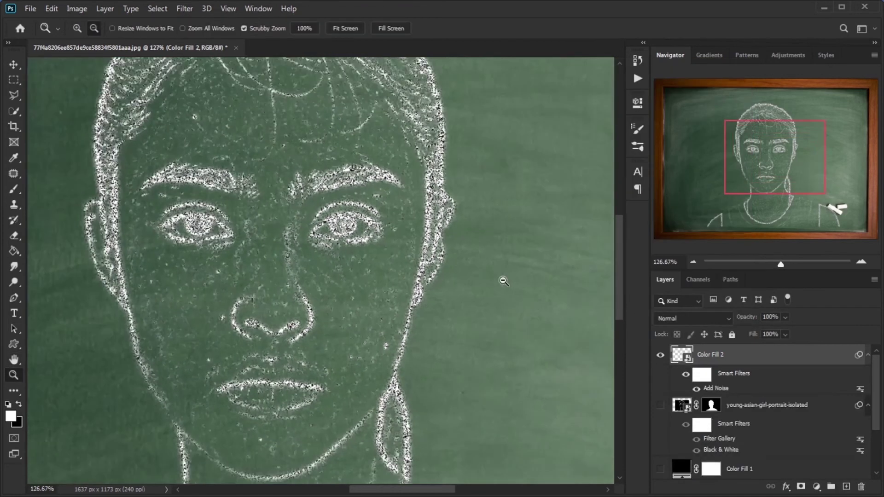
left_click(693, 262)
left_click(693, 318)
left_click(679, 285)
Step: Apply a Gaussian Blur with a 0.2 pixel radius to the portrait line layer
left_click(861, 262)
left_click(862, 263)
key("v")
scroll(346, 160, "down", 3)
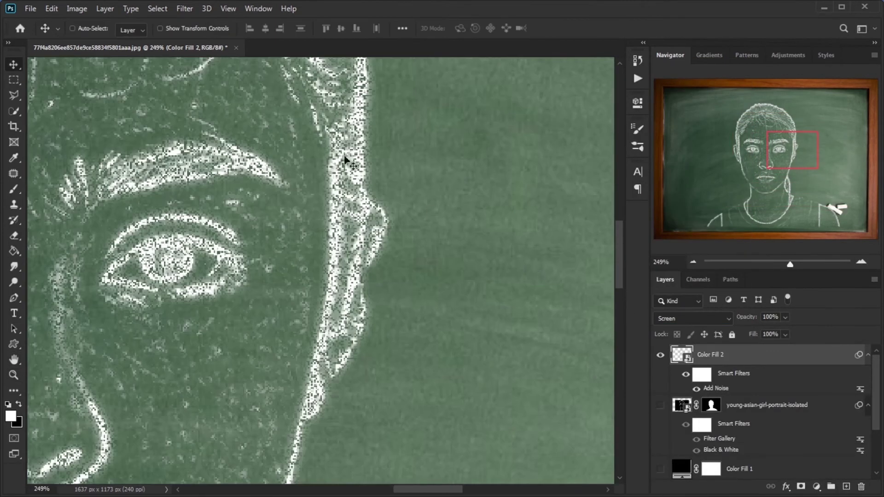
left_click(185, 9)
mouse_move(221, 137)
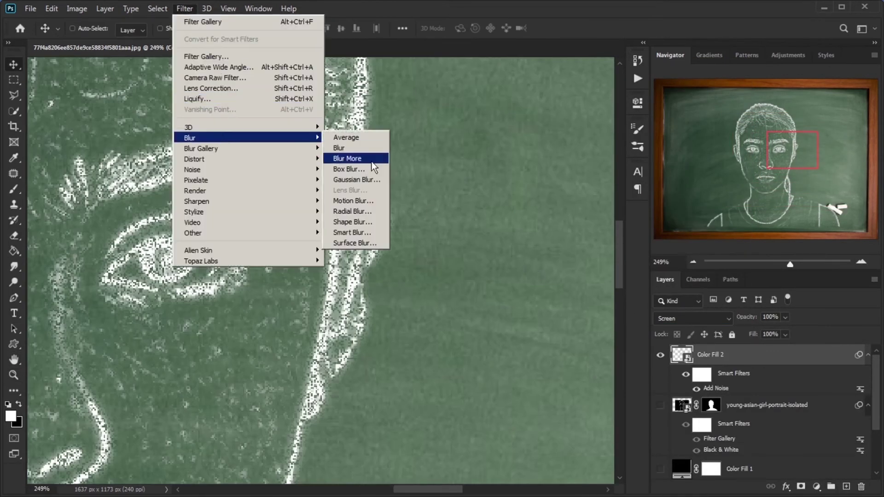
left_click(354, 180)
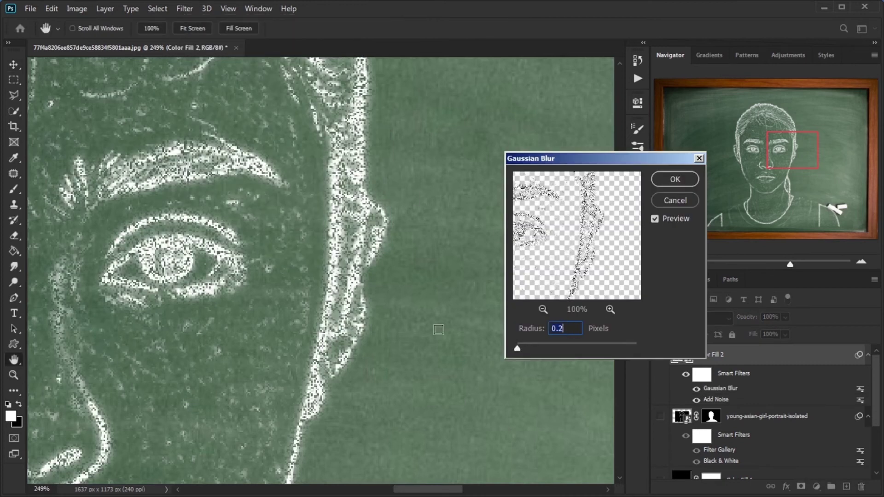
left_click(675, 179)
Step: Add a mask to the line layer and fade parts of the hair and face outlines with a low-opacity black textured brush
key("ctrl+minus")
key("ctrl+minus")
key("ctrl+minus")
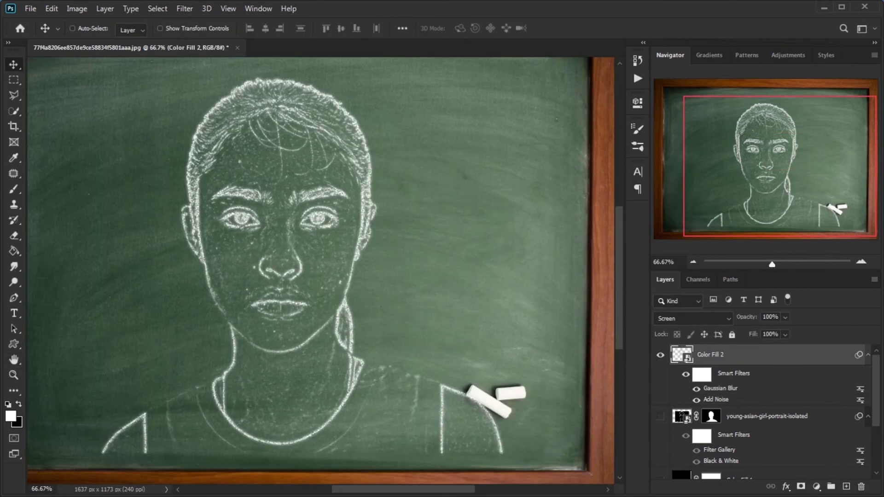
left_click(802, 486)
key("b")
key("x")
scroll(403, 251, "up", 1)
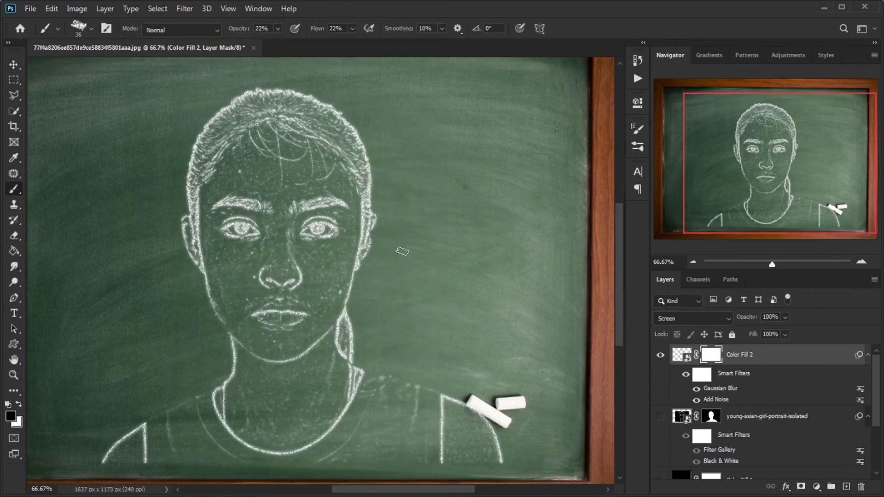
left_click_drag(256, 96, 194, 167)
left_click_drag(361, 139, 370, 233)
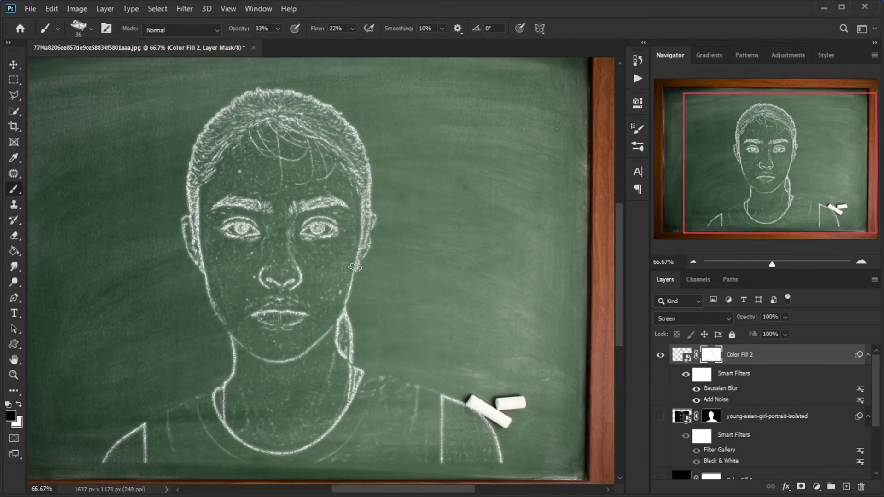
scroll(324, 110, "up", 3)
left_click_drag(318, 133, 151, 232)
Step: Create a new layer above the line drawing and brush white chalk texture along the face outline and one shoulder at 33% opacity
left_click(847, 487)
left_click_drag(377, 189, 337, 125)
scroll(354, 146, "down", 1)
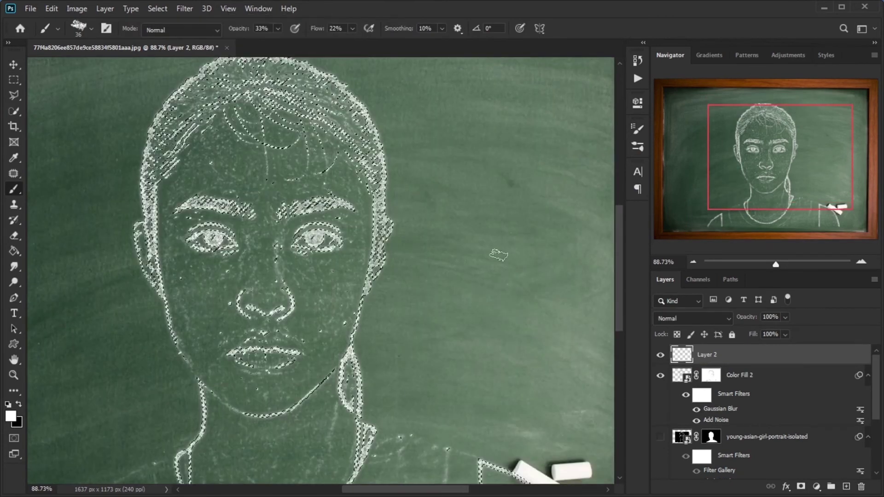
scroll(192, 341, "down", 4)
scroll(192, 341, "left", 4)
left_click_drag(185, 379, 126, 431)
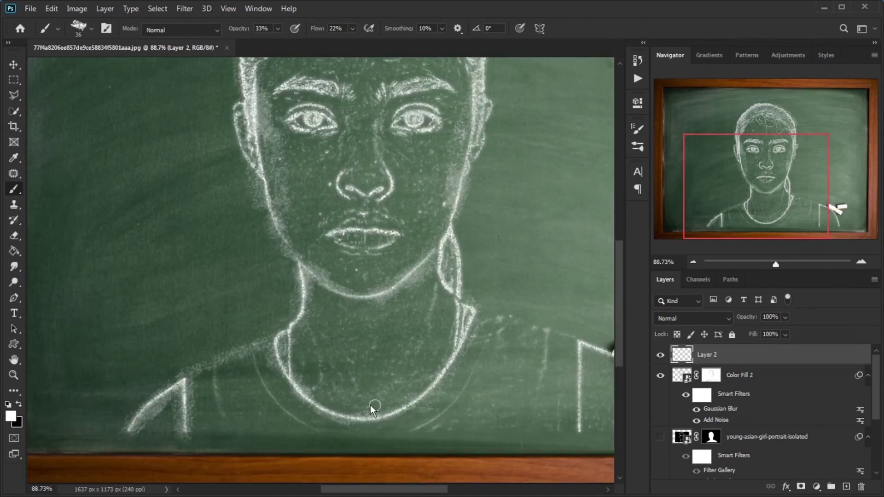
Step: Brush more white chalk texture over the other shoulder, the face and the hair
scroll(370, 407, "right", 4)
left_click_drag(368, 316, 461, 335)
scroll(368, 276, "left", 3)
scroll(368, 277, "up", 5)
left_click_drag(317, 354, 358, 357)
scroll(323, 313, "up", 8)
left_click_drag(753, 174, 748, 138)
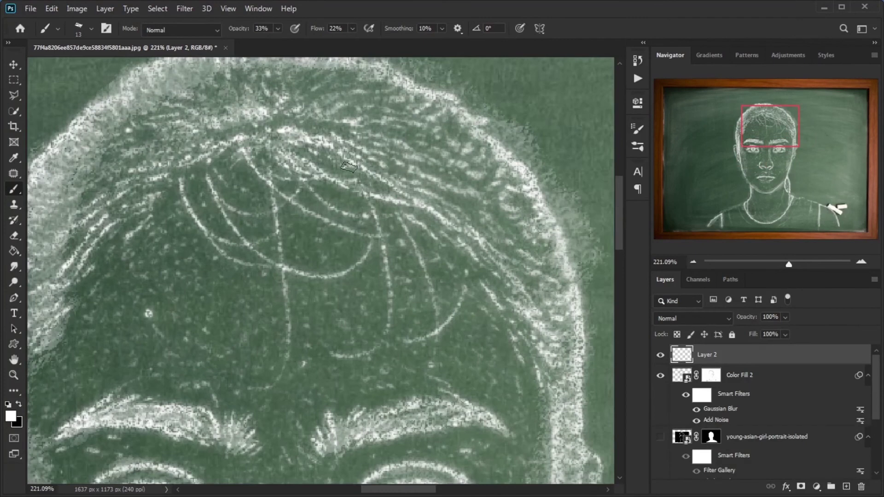
Step: Group all the portrait layers, including the black fill, and name the group girl
scroll(321, 270, "down", 4)
key("ctrl+0")
key("v")
scroll(766, 438, "down", 5)
left_click(793, 404, "shift")
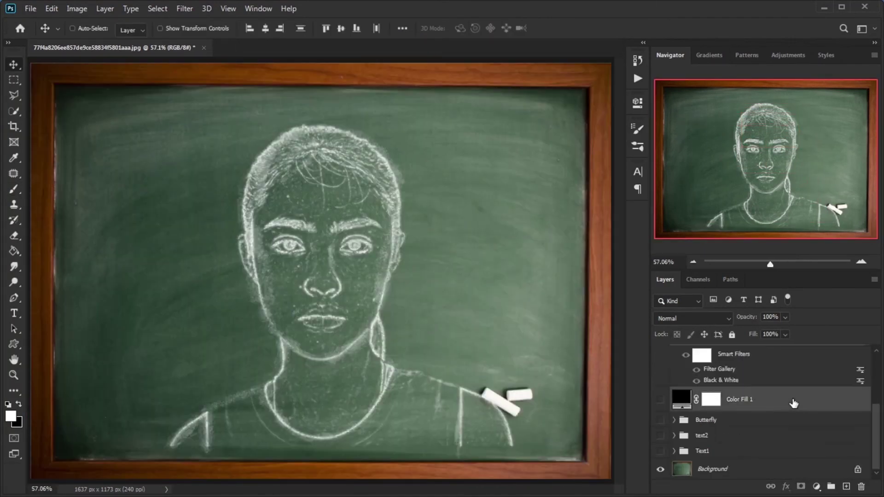
left_click(831, 488)
double_click(705, 354)
type("girl")
key("Return")
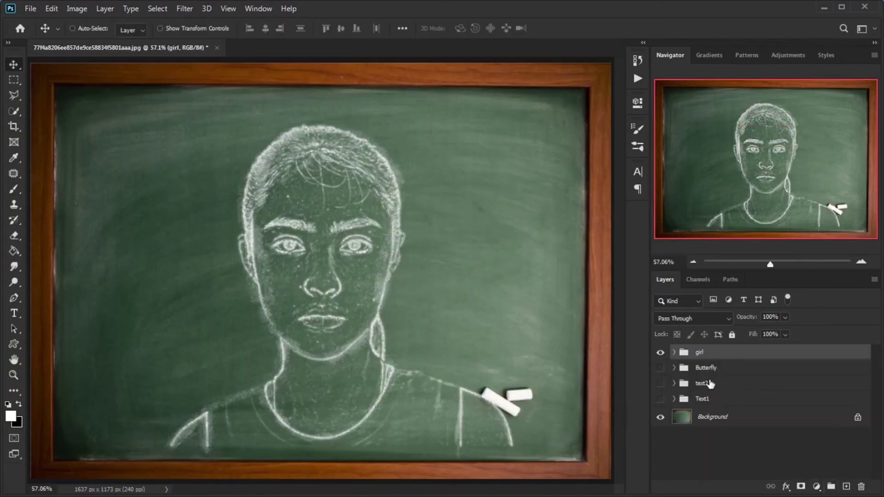
Step: Hide the girl group and preview the Butterfly, text2 and Text1 groups one at a time
left_click(660, 353)
left_click(663, 369)
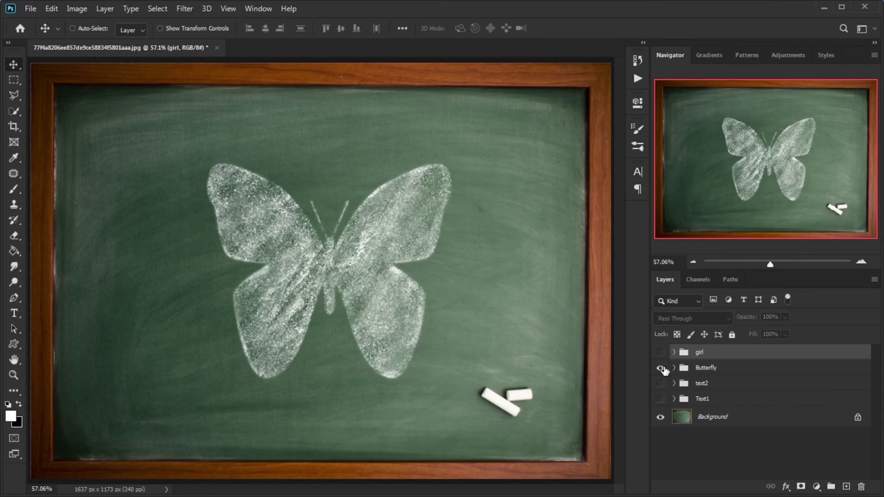
left_click(661, 368)
left_click(660, 383)
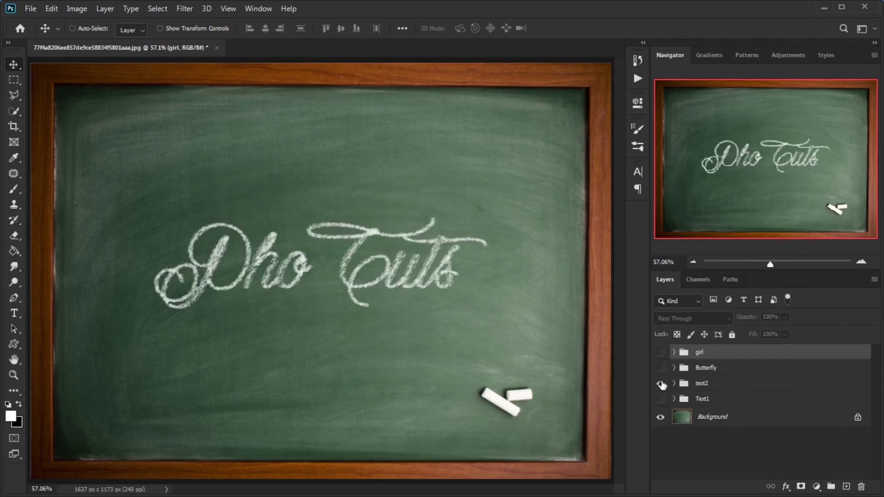
left_click(660, 384)
left_click(660, 399)
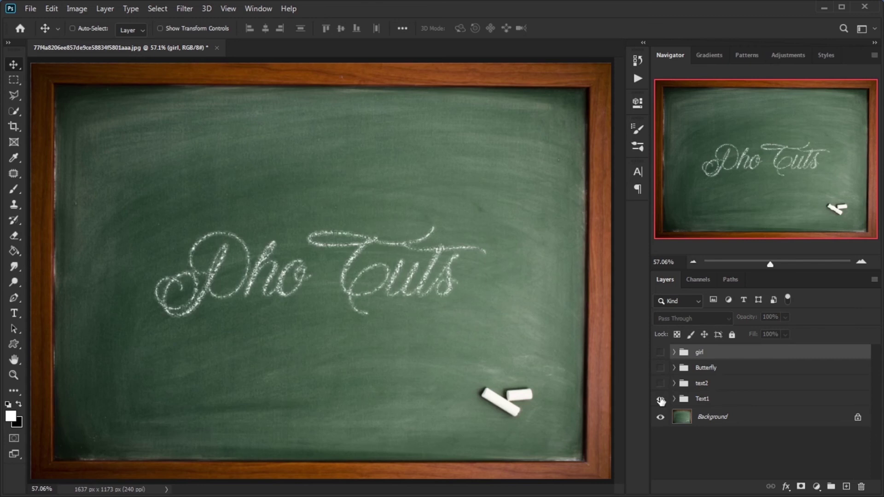